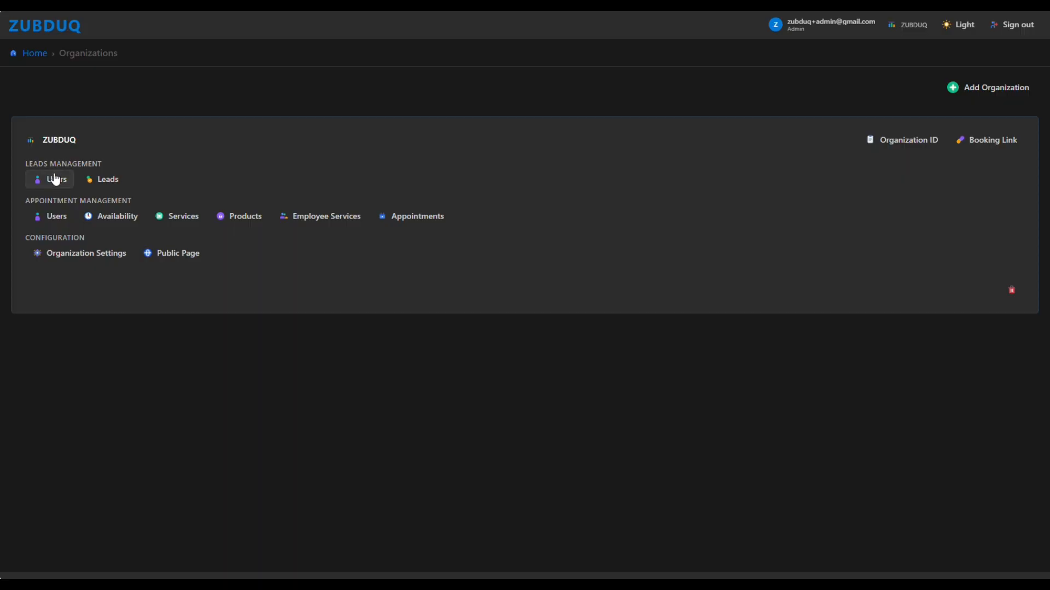
- View the organization's user list and open its leads management page
click(54, 181)
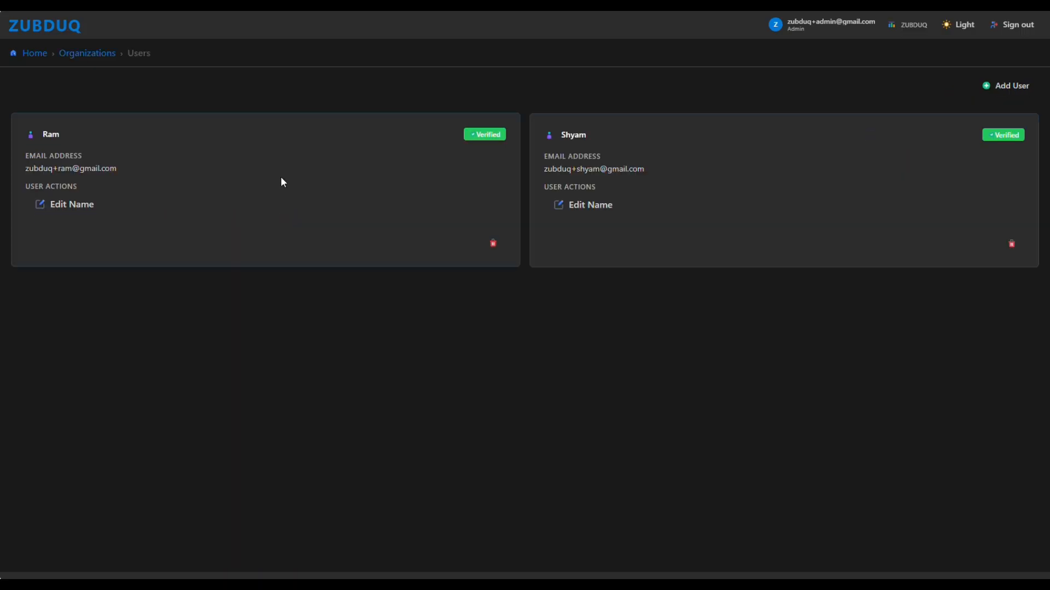
mouse_move(89, 57)
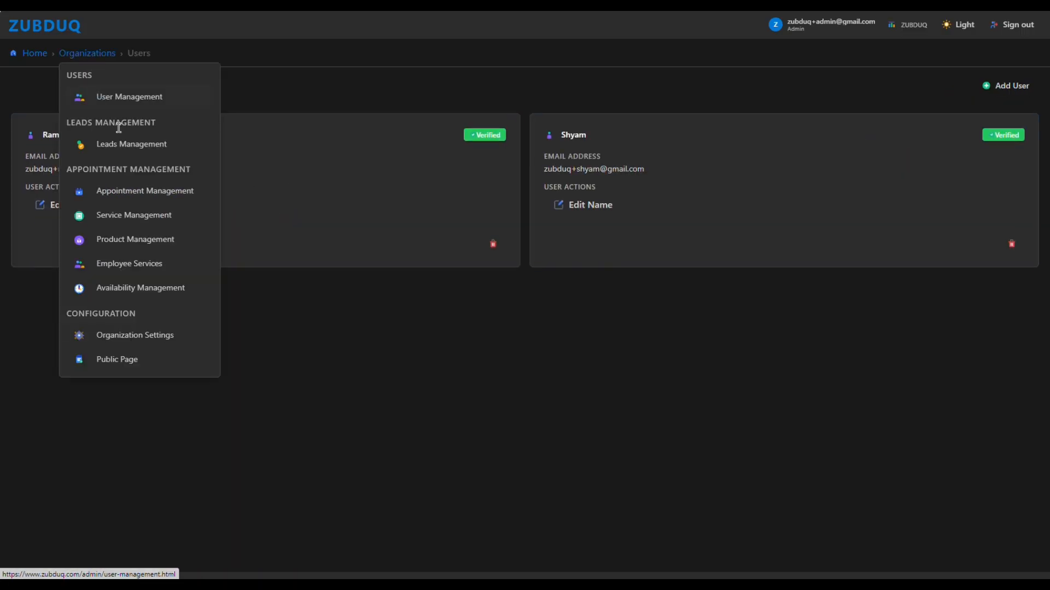
click(129, 146)
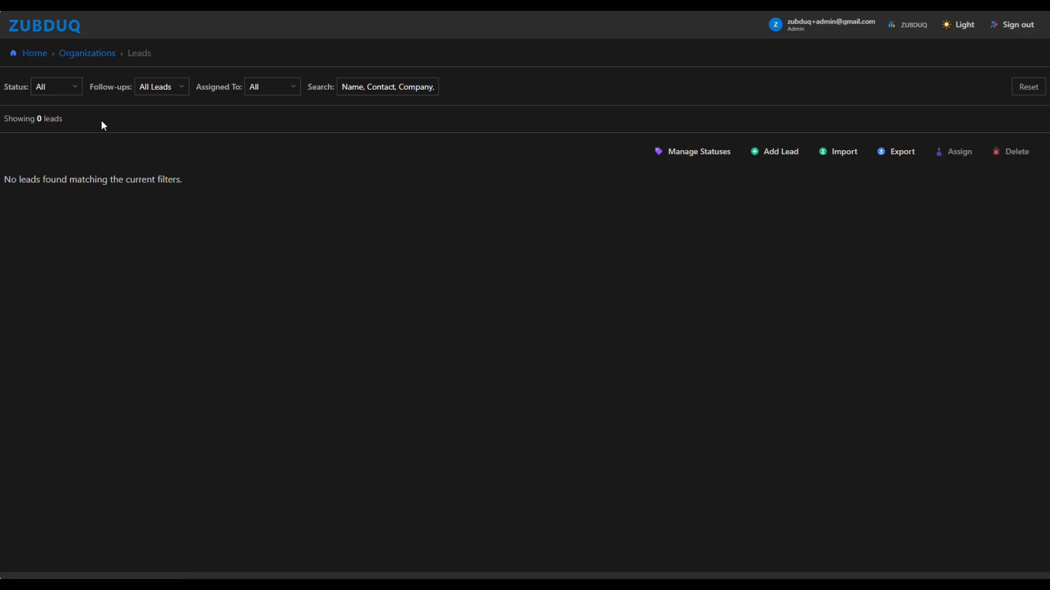
- Examine the follow-up filter options available for the leads list
click(83, 89)
click(155, 90)
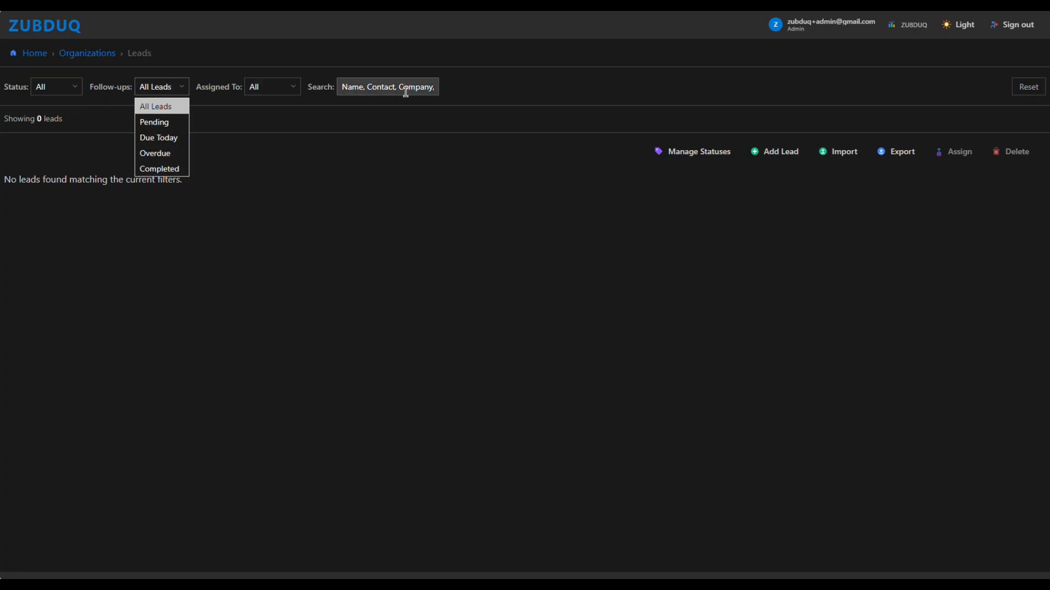
click(531, 97)
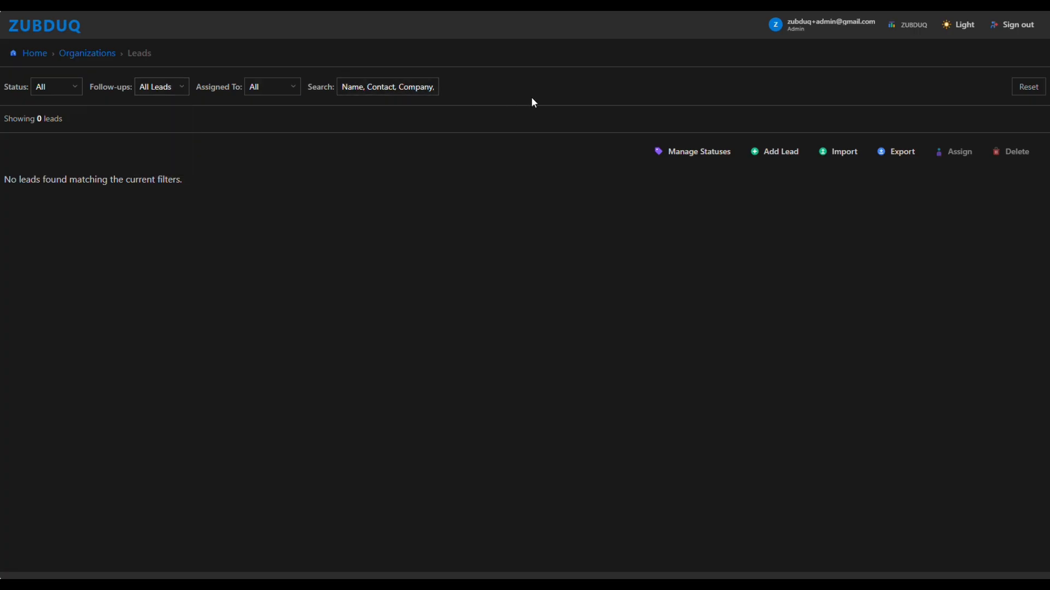
- Add a lead status named Interested with the bright green color RGB 14, 251, 42
click(707, 159)
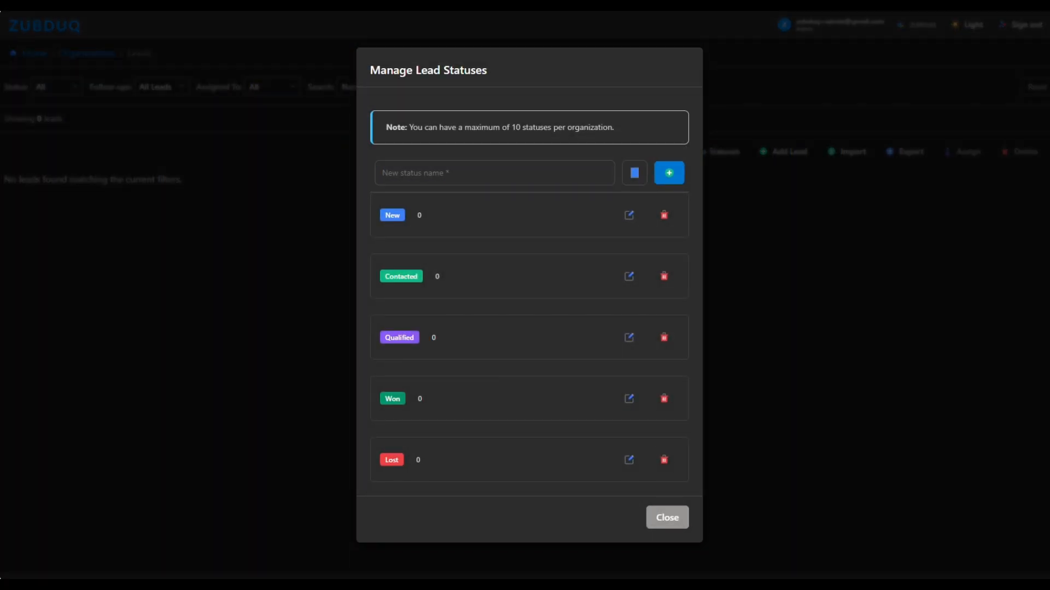
click(480, 178)
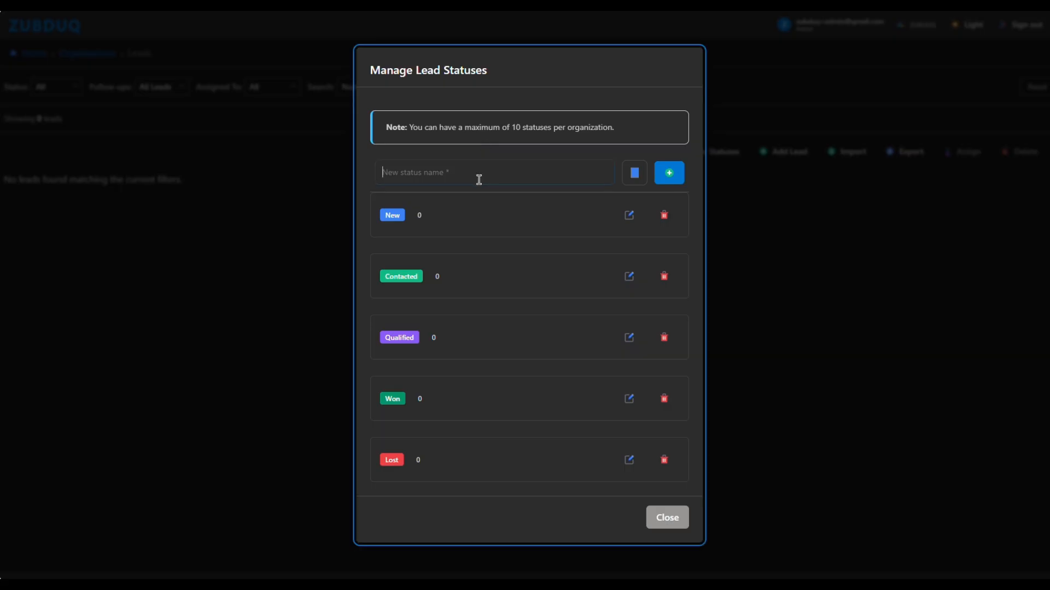
text(Interested)
click(635, 172)
click(724, 226)
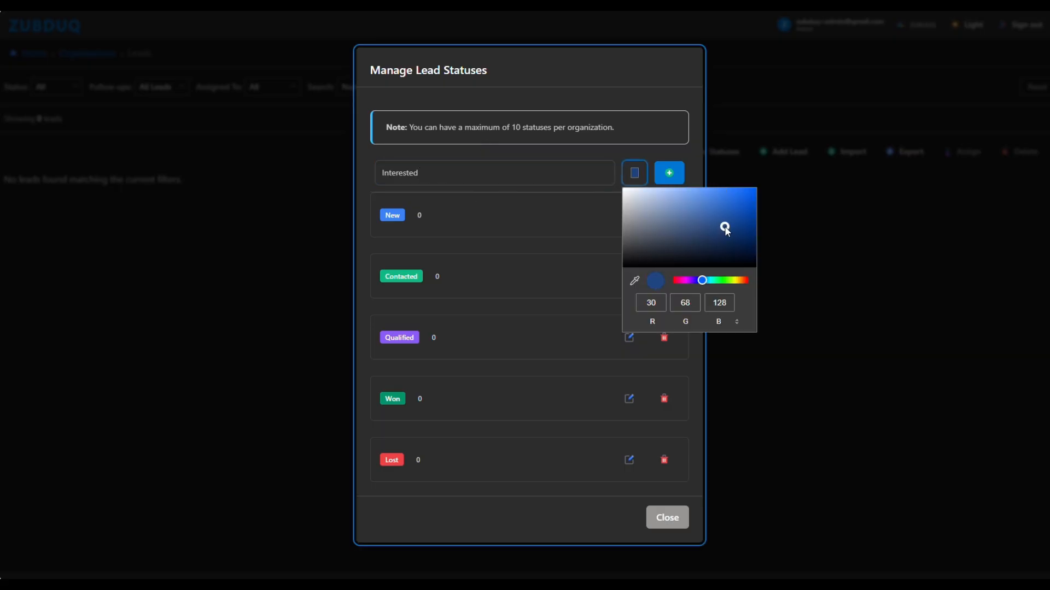
click(717, 280)
drag(718, 280, 721, 280)
drag(735, 207, 748, 192)
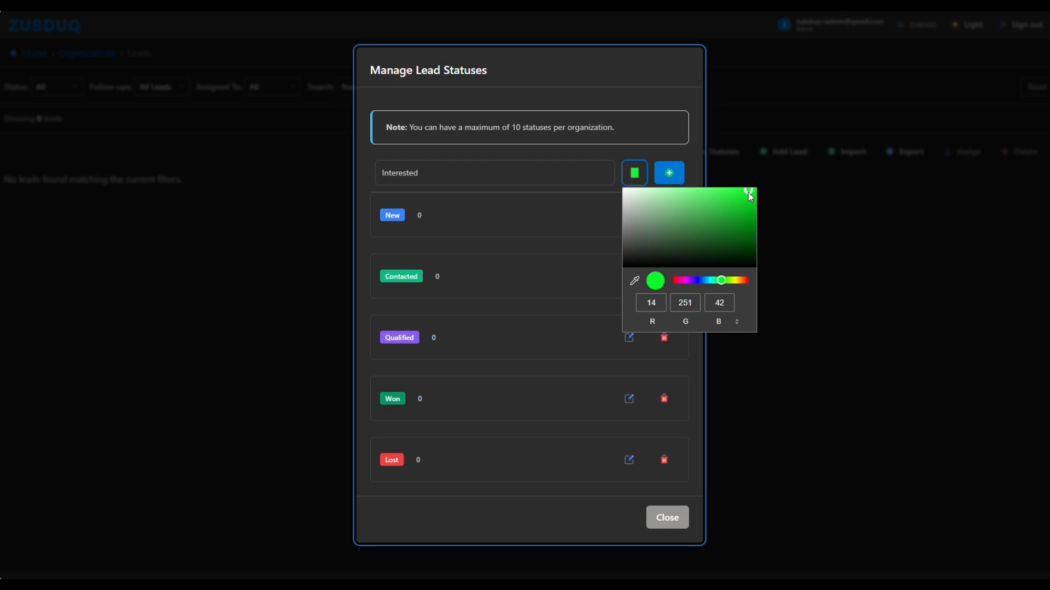
click(555, 495)
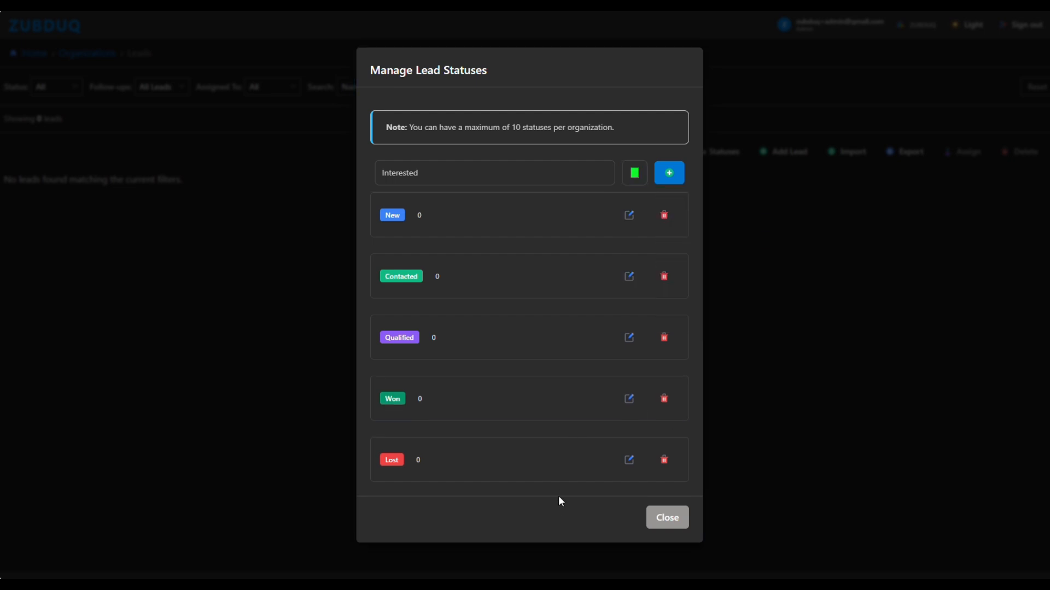
click(656, 175)
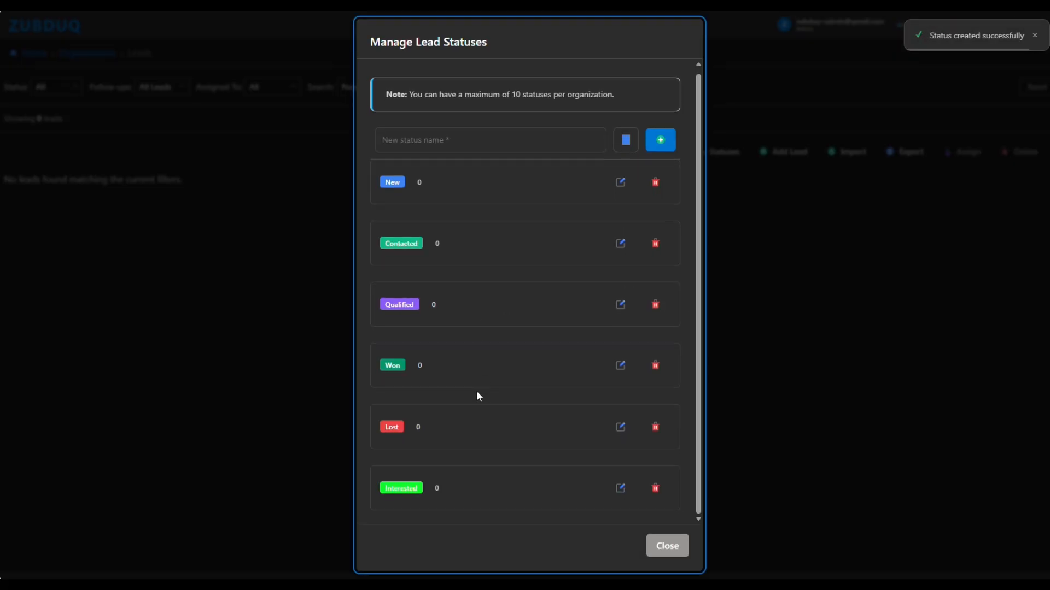
click(668, 546)
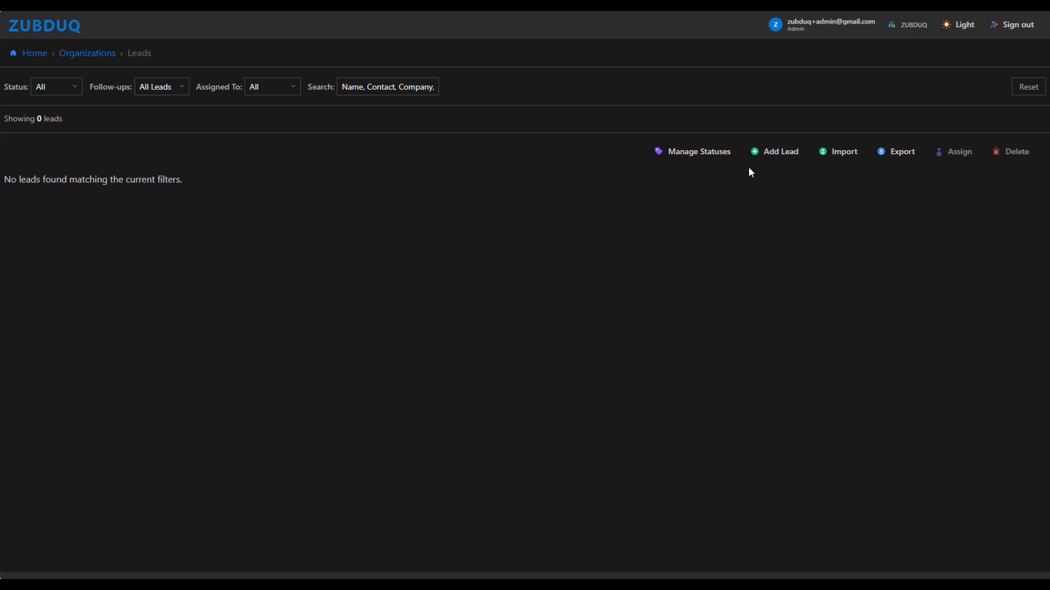
- Fill in a new lead with the contact's details, company Global, status New, product My Product, quantity 10 and follow-up date 23-11-2025
click(775, 152)
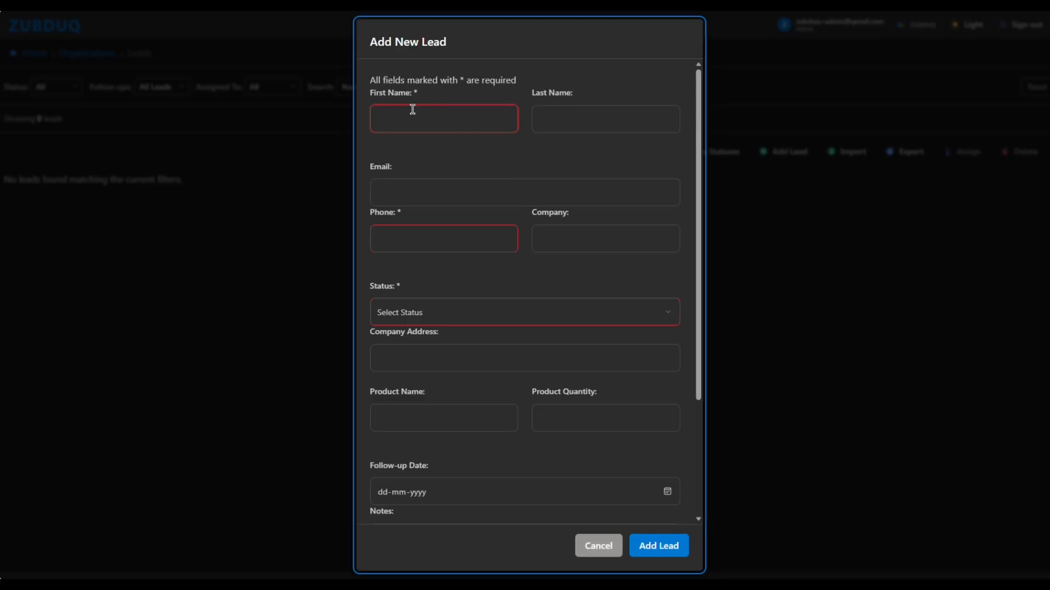
text(Ashok)
key(Tab)
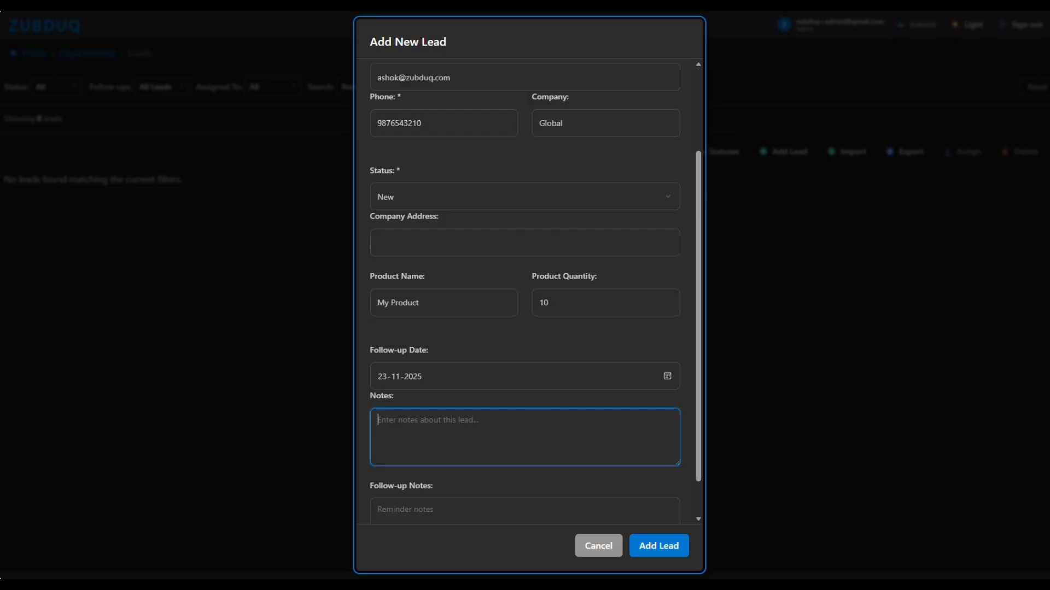
click(142, 386)
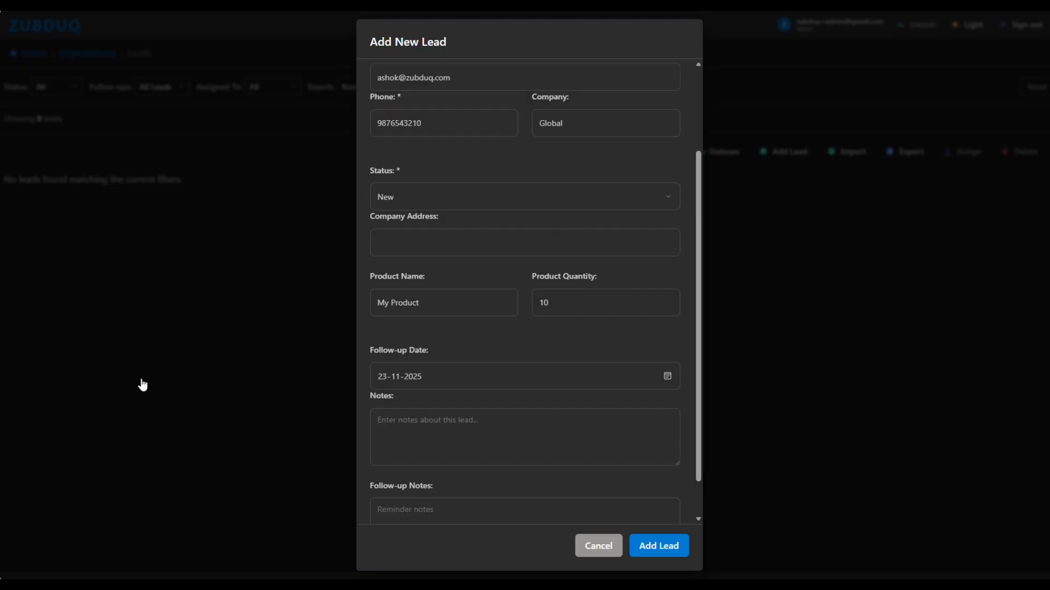
- Enter "This is important lead." as the new lead's notes and save the lead without follow-up notes
click(445, 441)
text(This is important lead.)
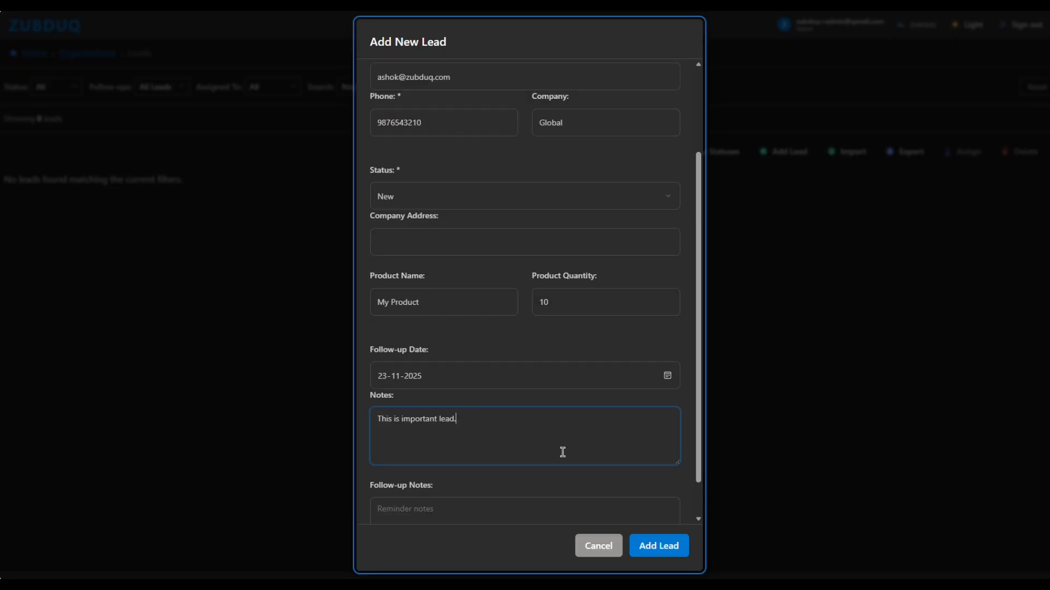
scroll(547, 446, down, 1)
click(584, 485)
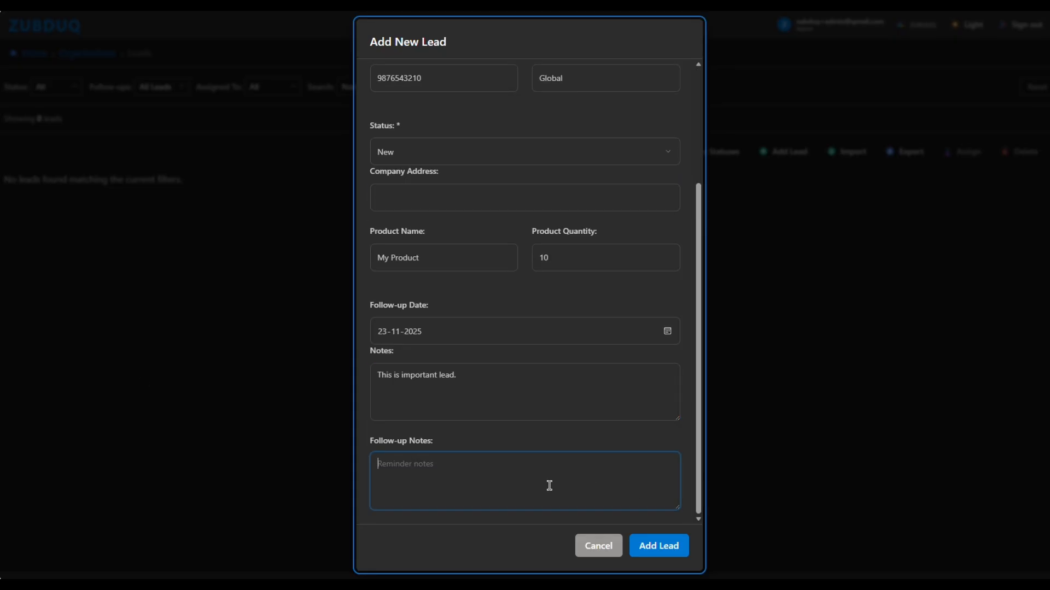
click(659, 547)
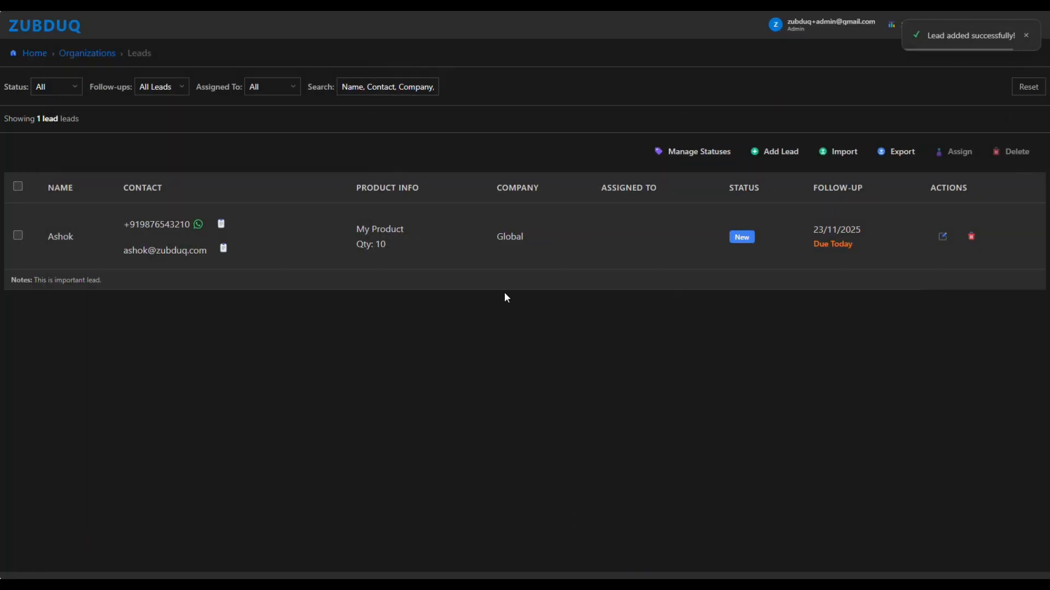
- Copy the Global lead's phone number and export the leads list to a CSV file
click(221, 227)
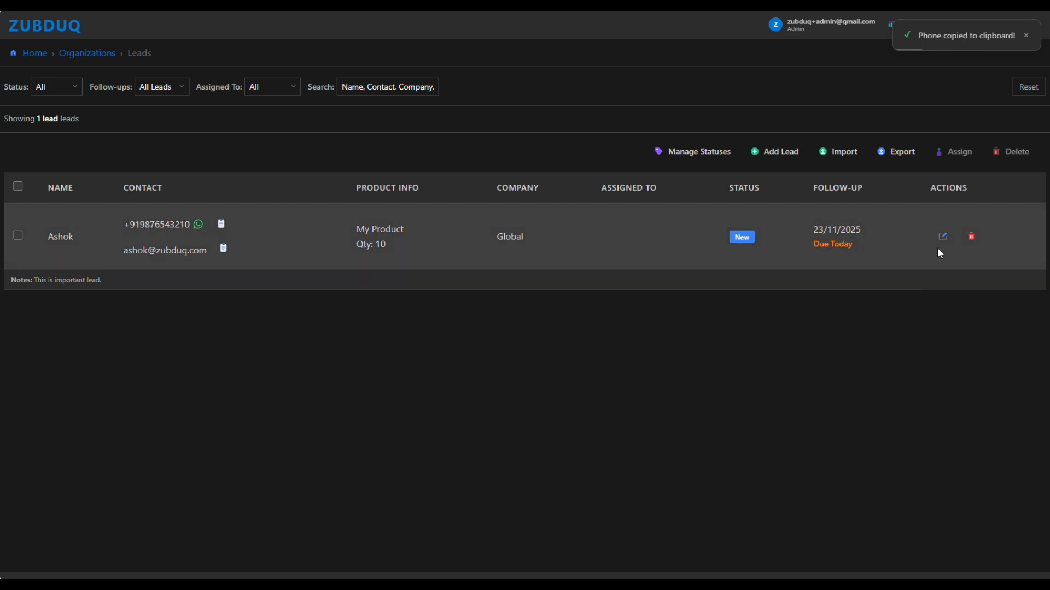
click(907, 162)
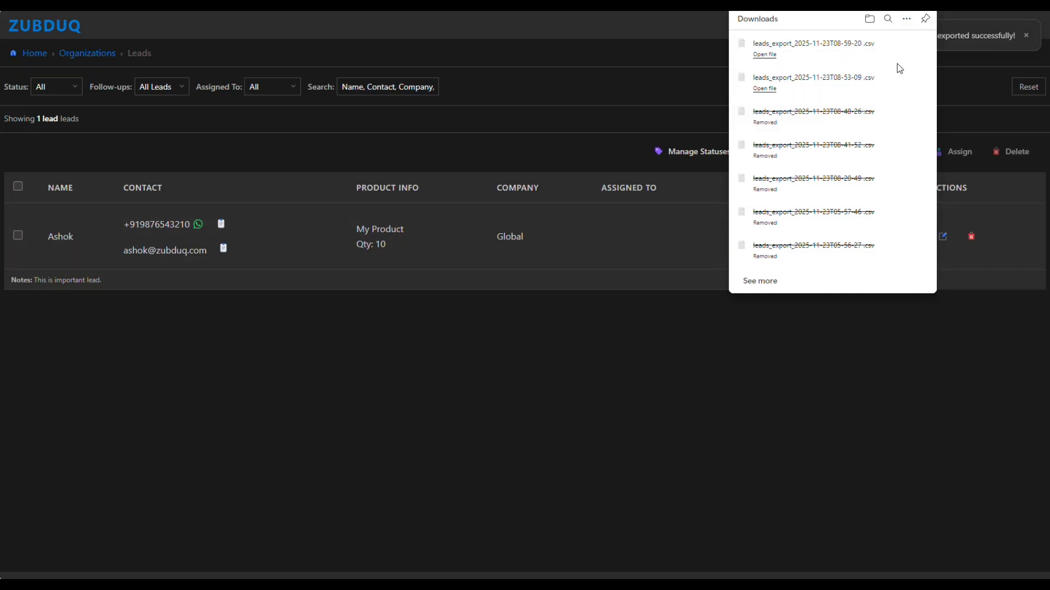
- Open the newest exported CSV and add a New lead row for Infotech with My Product, quantity 10 and note "This is important Customer."
click(770, 57)
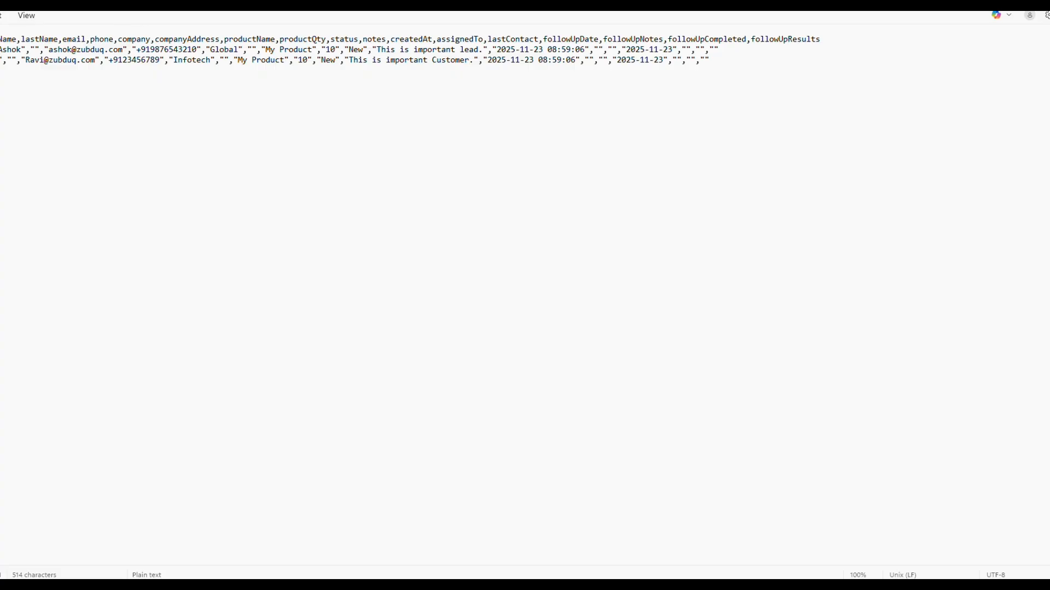
click(855, 135)
click(106, 4)
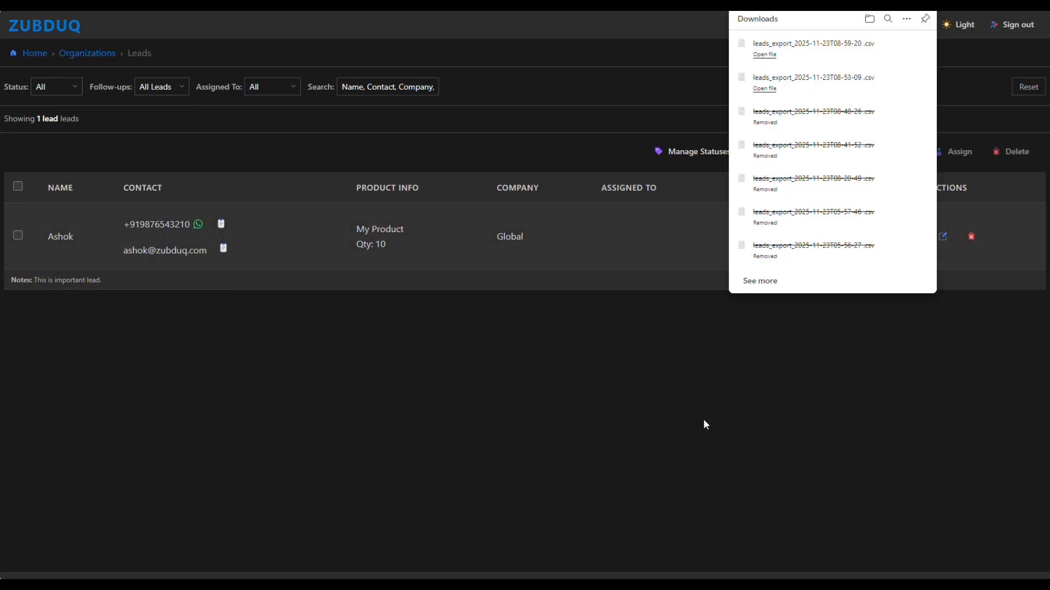
- Import leads from the file leads_export_2025-11-23T08-59-20 .csv
click(703, 420)
click(836, 153)
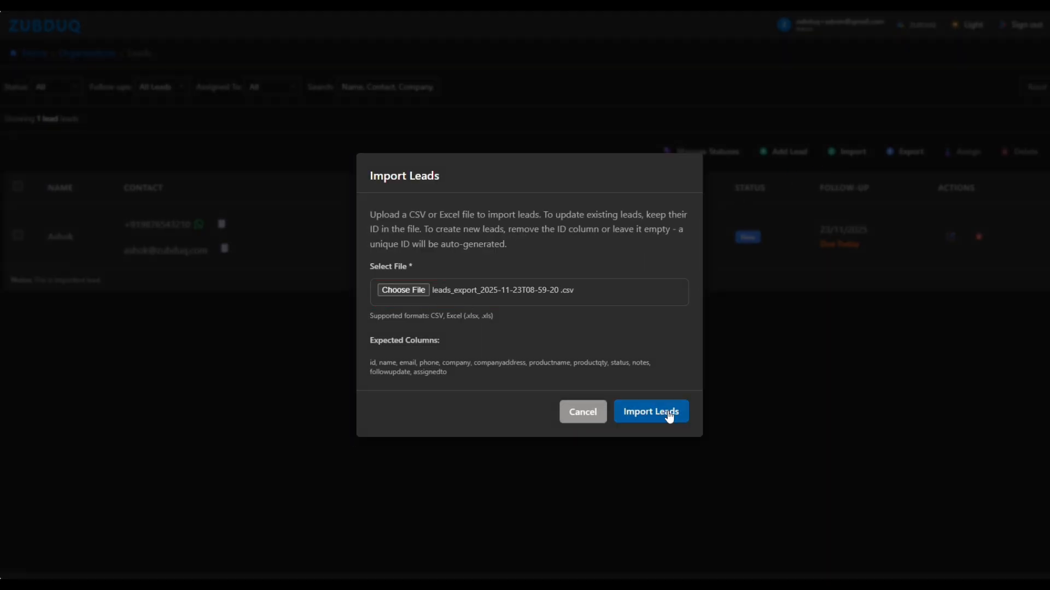
click(669, 415)
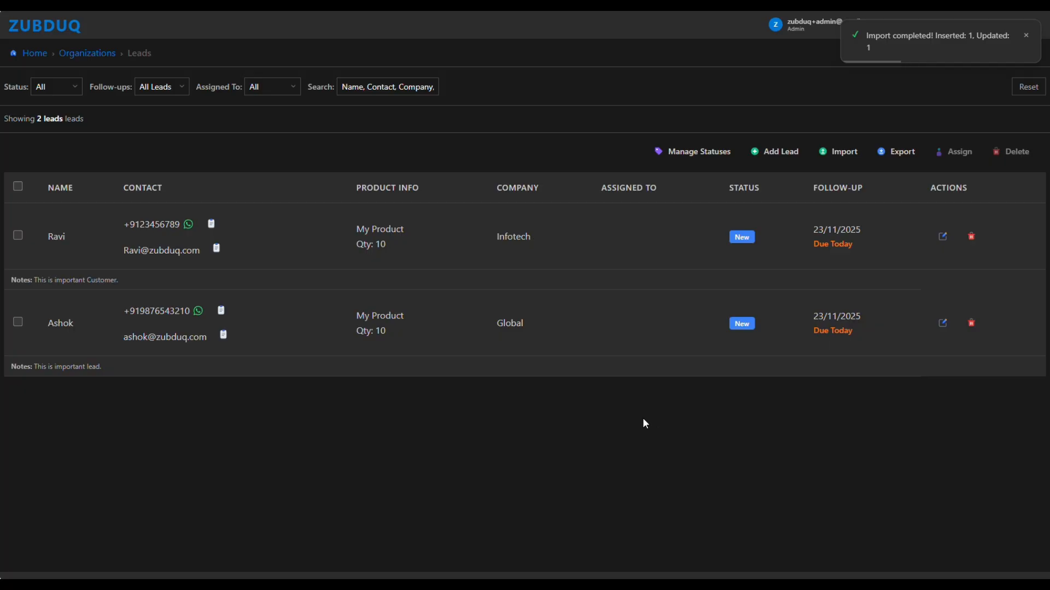
- Select the Infotech lead, view its delete confirmation and cancel the deletion
click(18, 236)
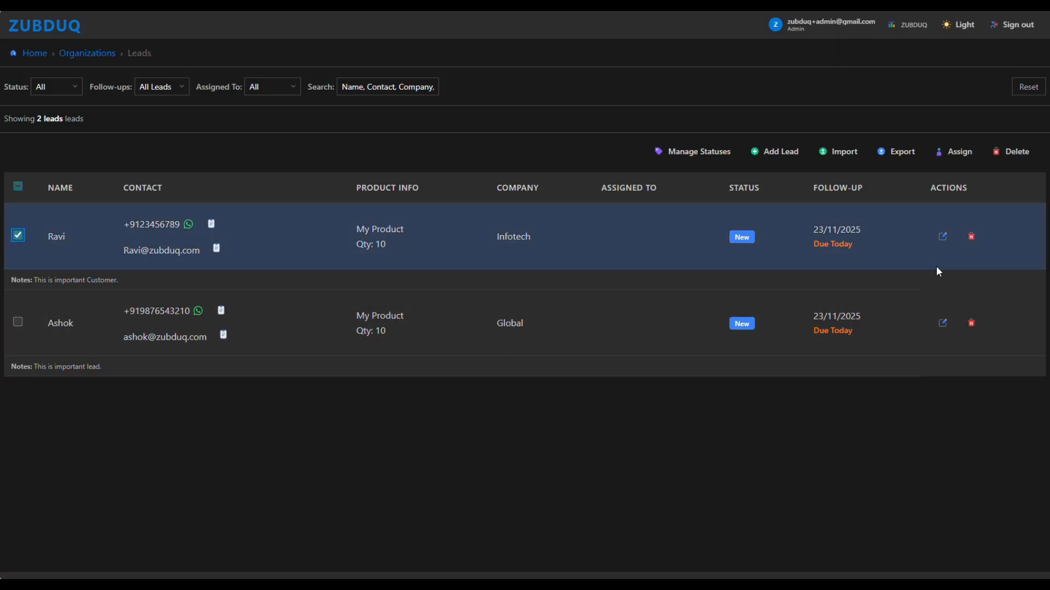
click(971, 245)
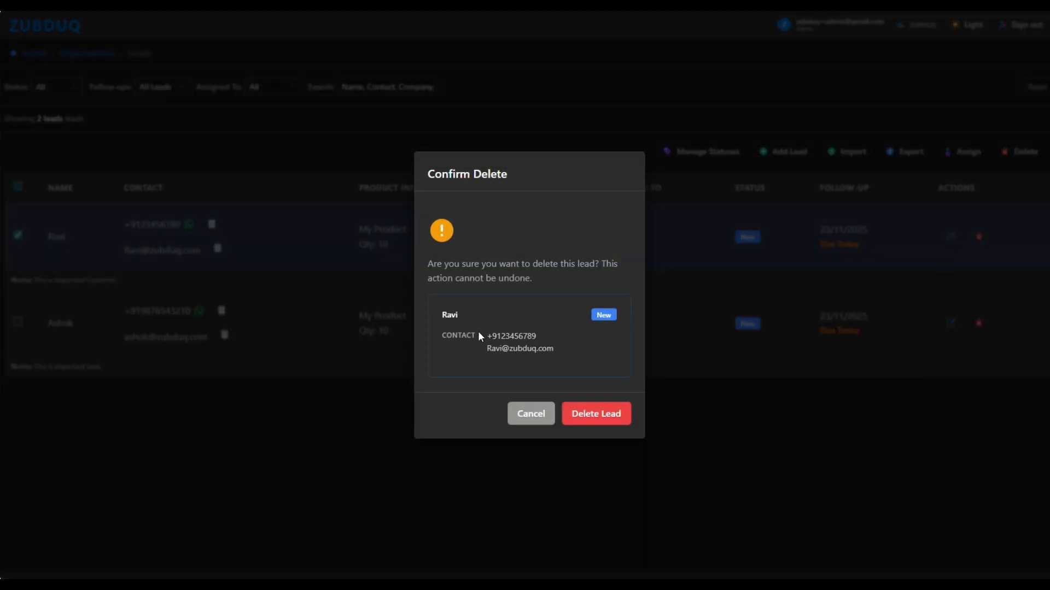
click(526, 420)
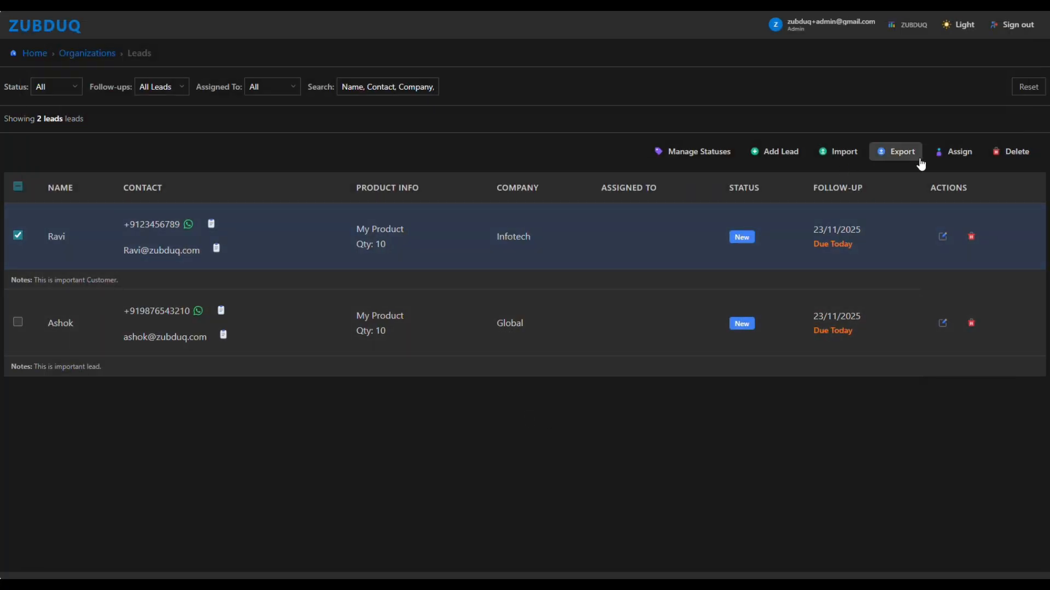
- Assign the selected Infotech lead to the second employee offered
click(951, 154)
click(513, 322)
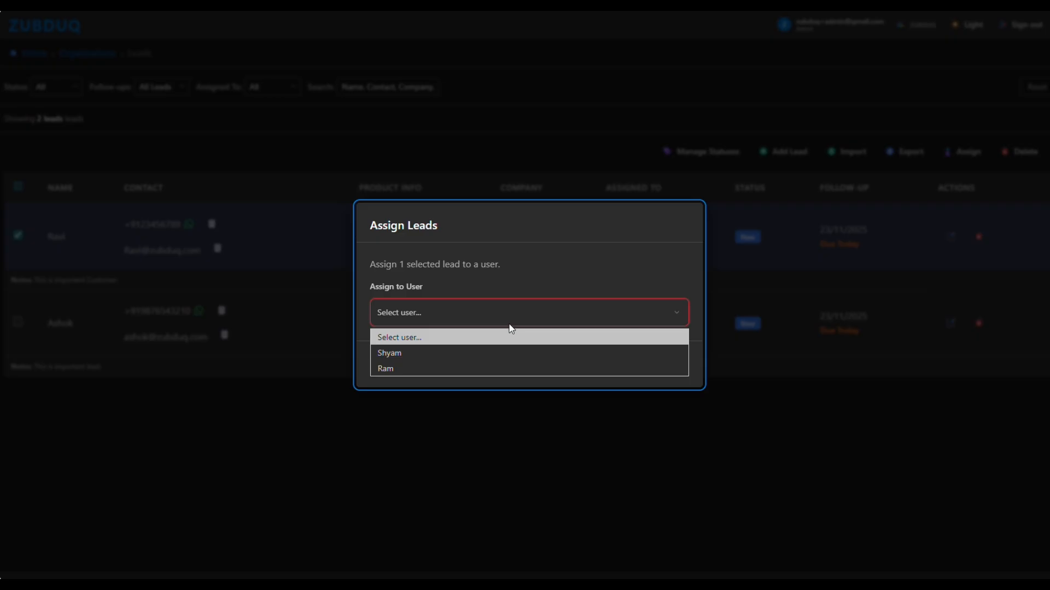
click(491, 367)
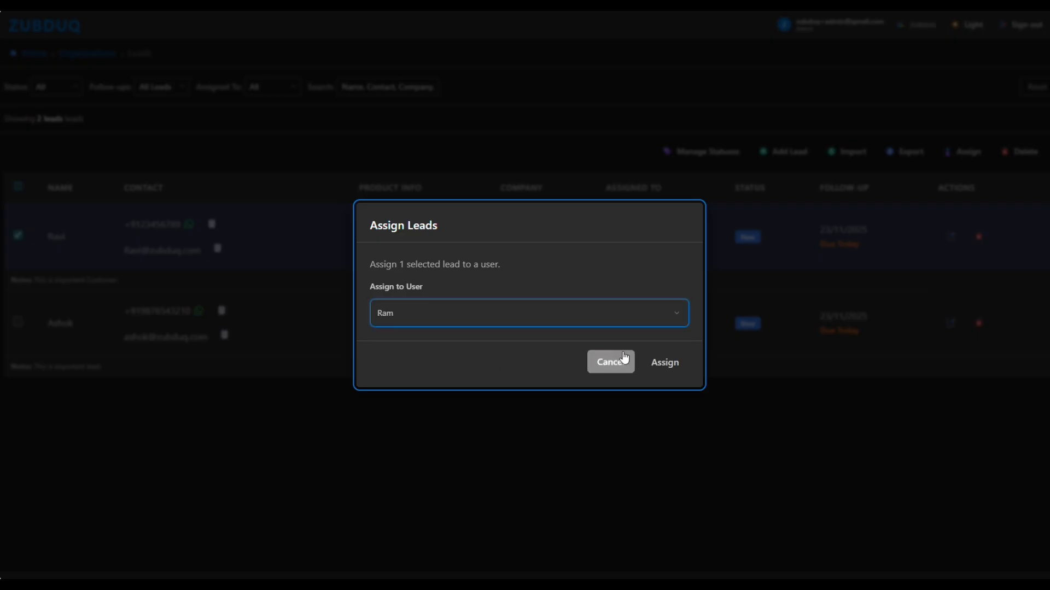
click(664, 363)
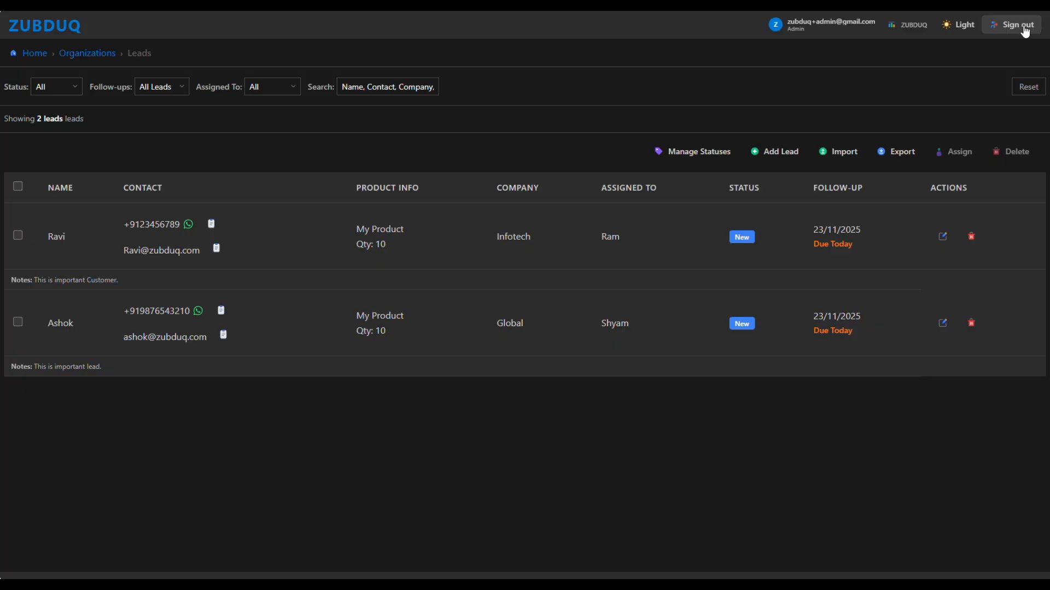
- Sign out of the admin account and open the business sign-in form for an Employee login
click(1025, 32)
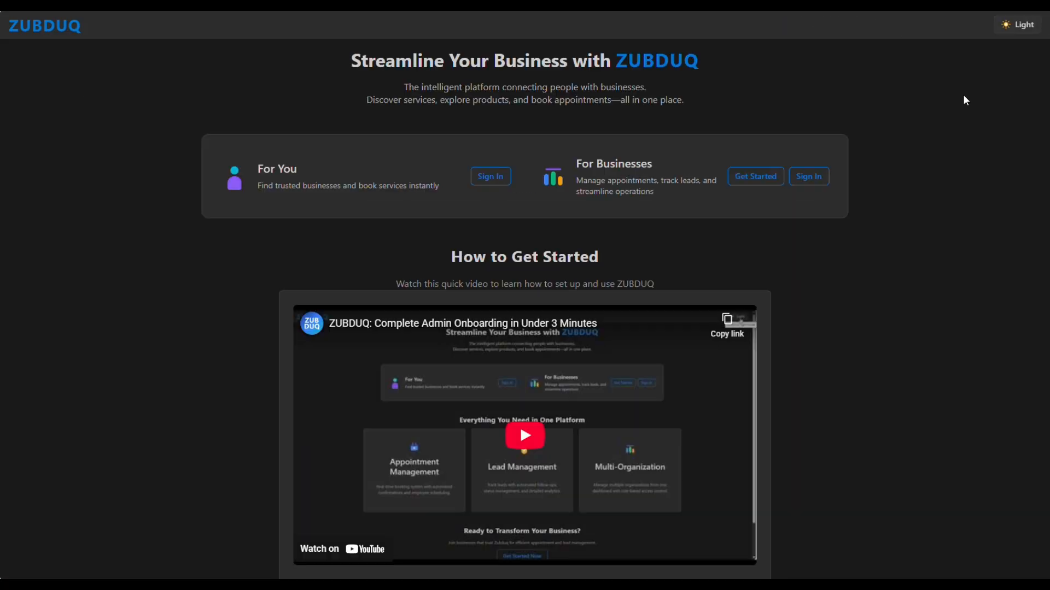
click(822, 176)
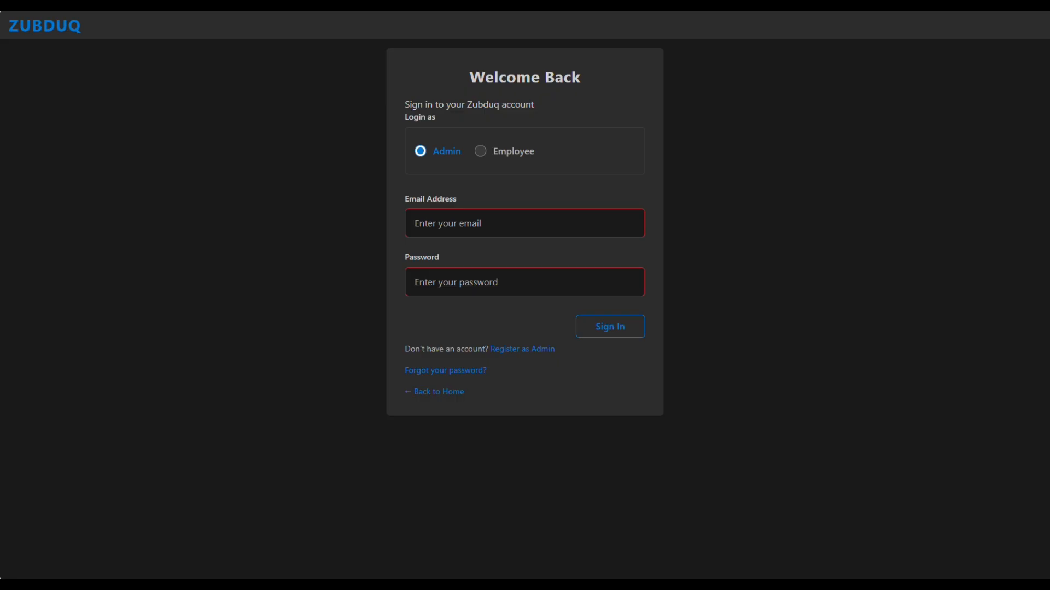
click(481, 153)
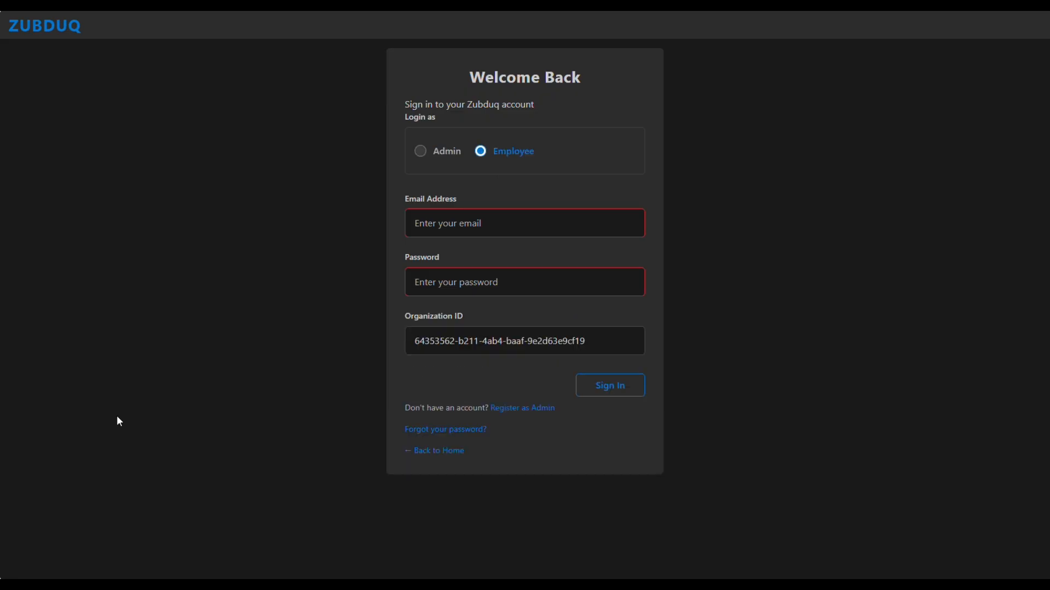
- Sign in as an employee with the employee's e-mail address and account password
click(513, 230)
key(ctrl+v)
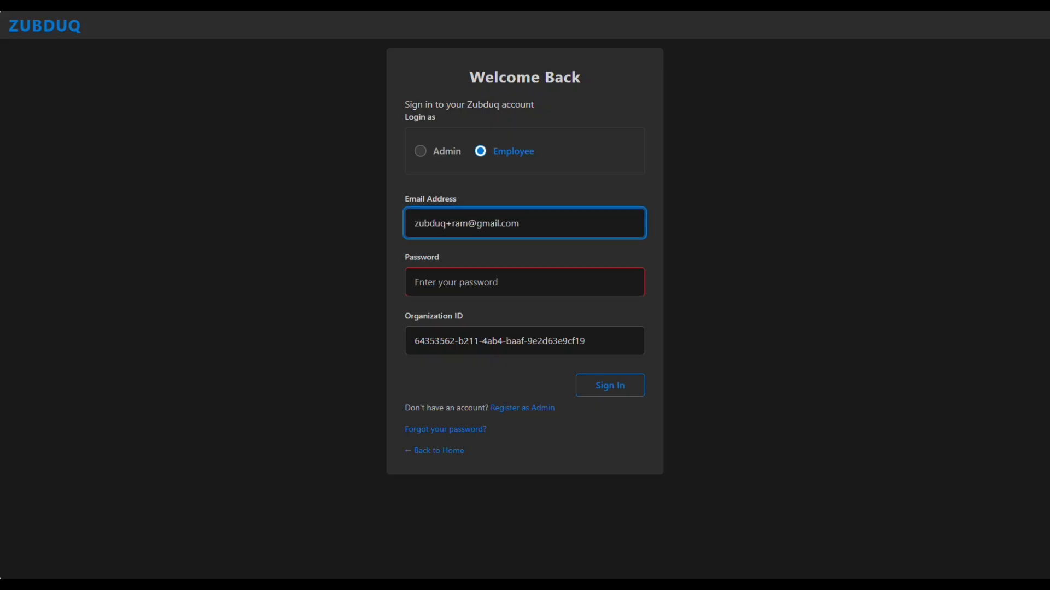
key(alt+Tab)
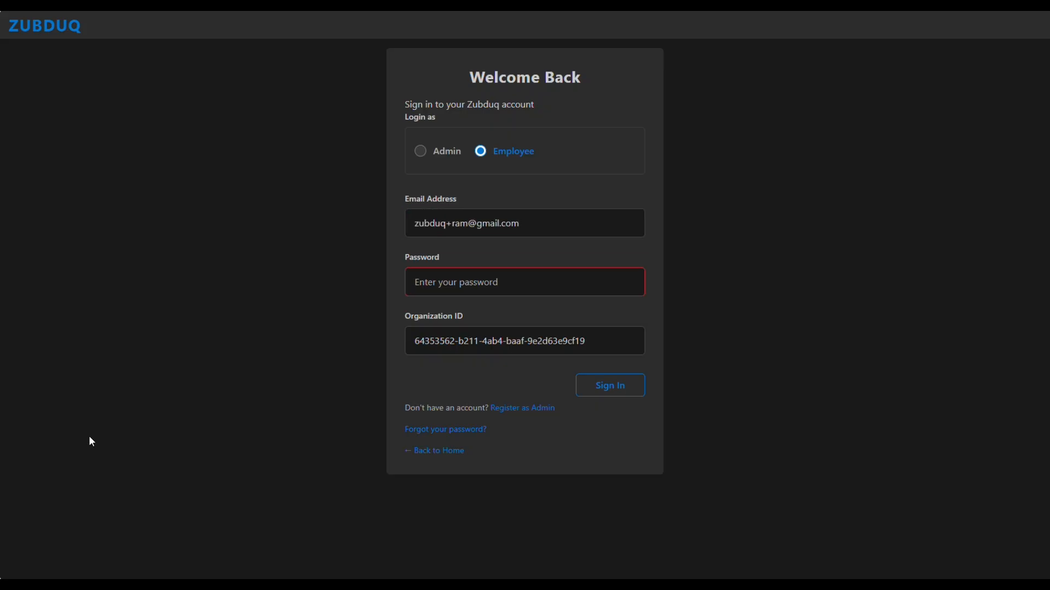
click(518, 284)
key(ctrl+v)
click(626, 395)
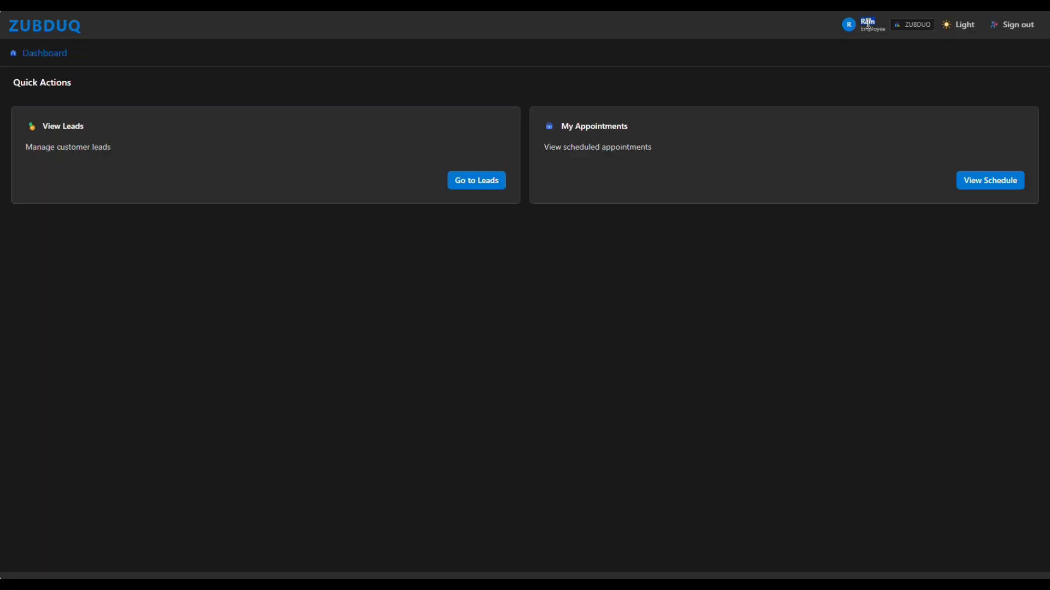
- Open the employee's assigned leads, view the Infotech lead's edit form and cancel without changes
click(481, 193)
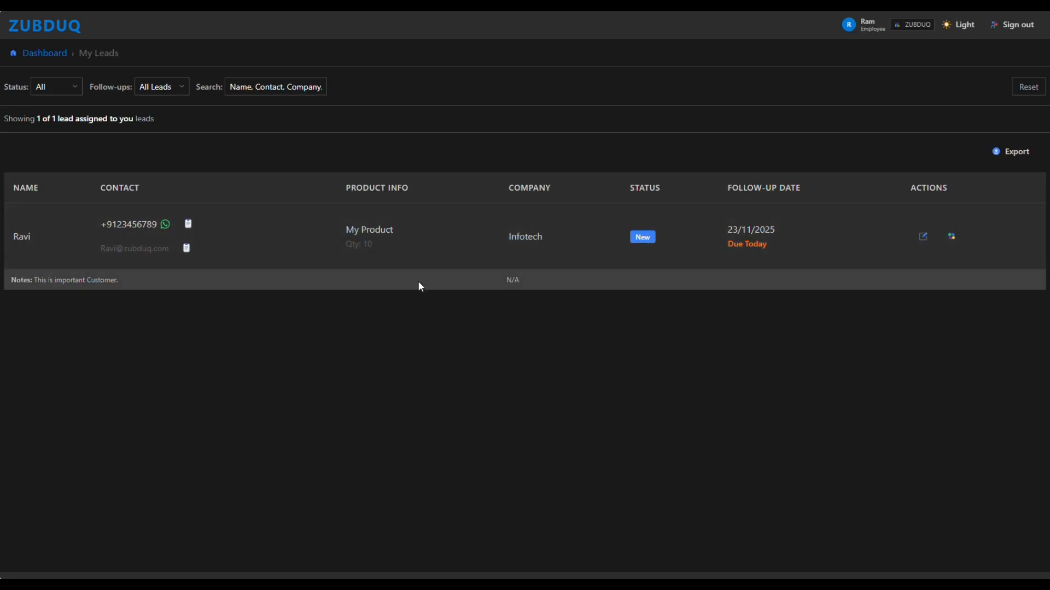
click(922, 240)
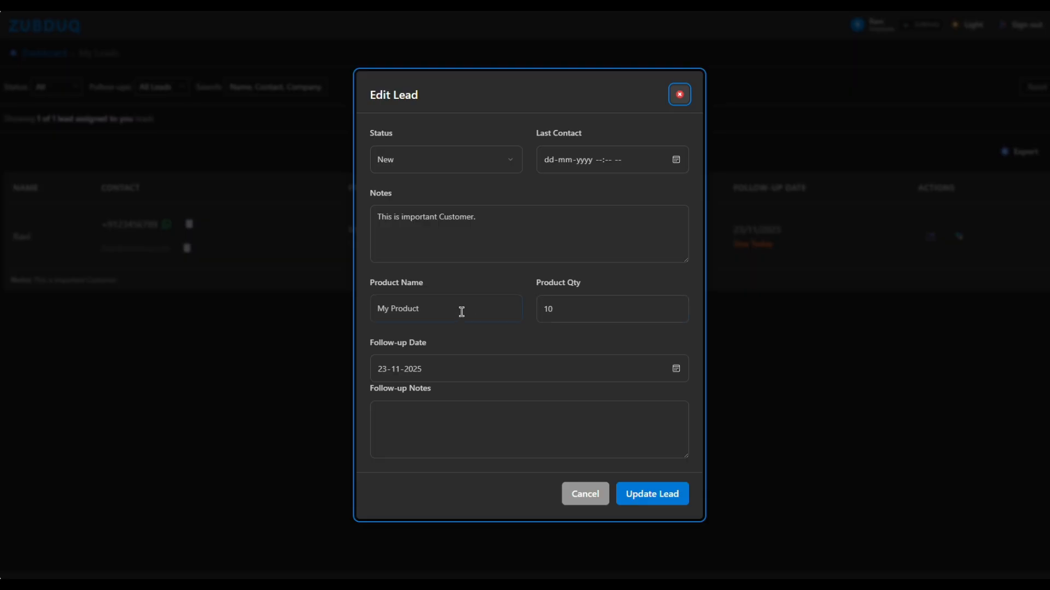
click(585, 494)
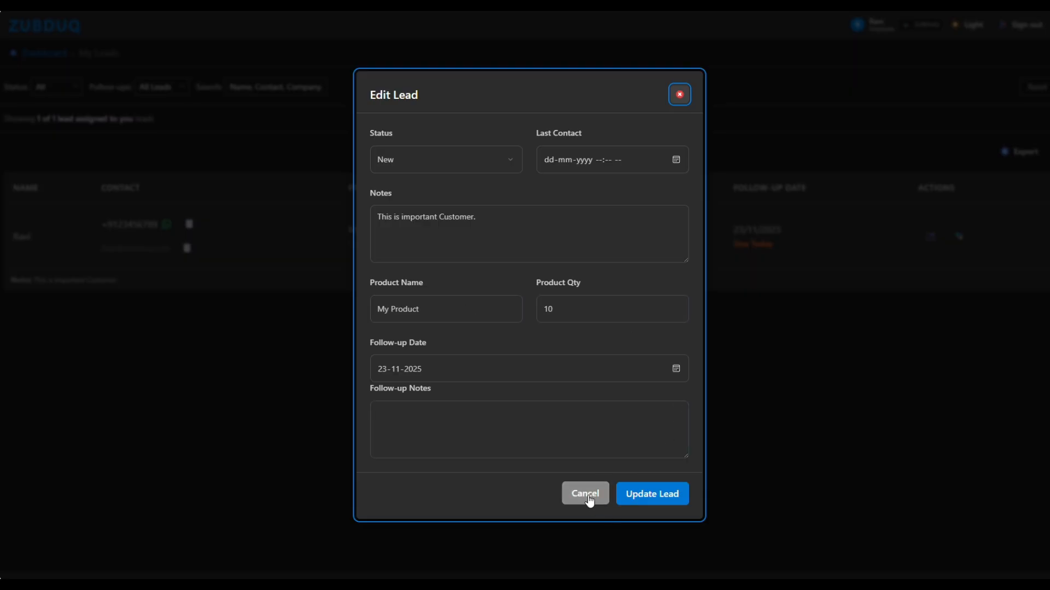
- In the Infotech lead's follow-up form, enter the result "Customer is interested." and next follow-up note "Try to close this lead!"
click(952, 239)
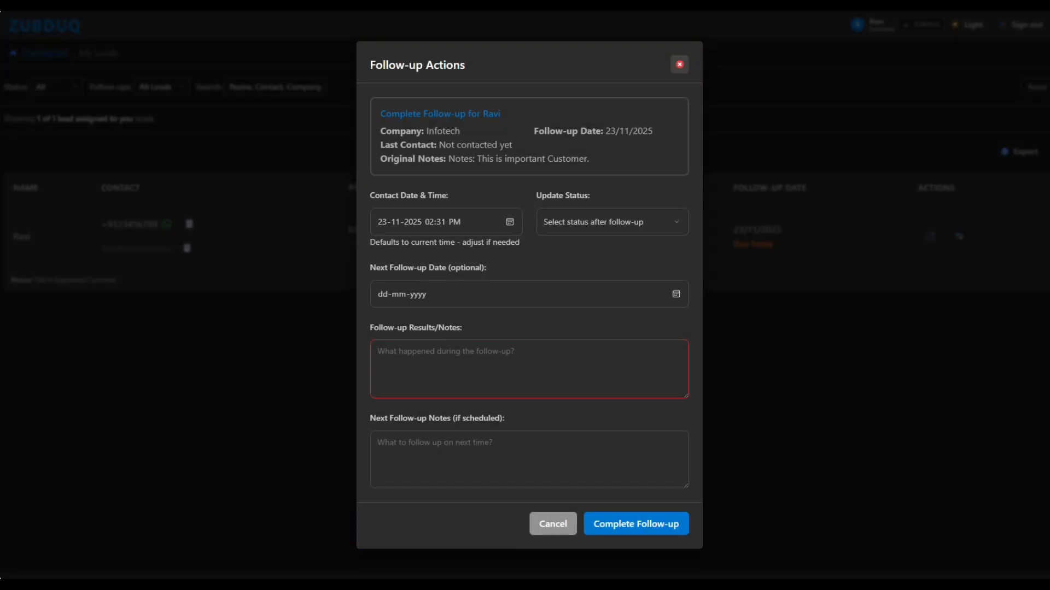
click(415, 385)
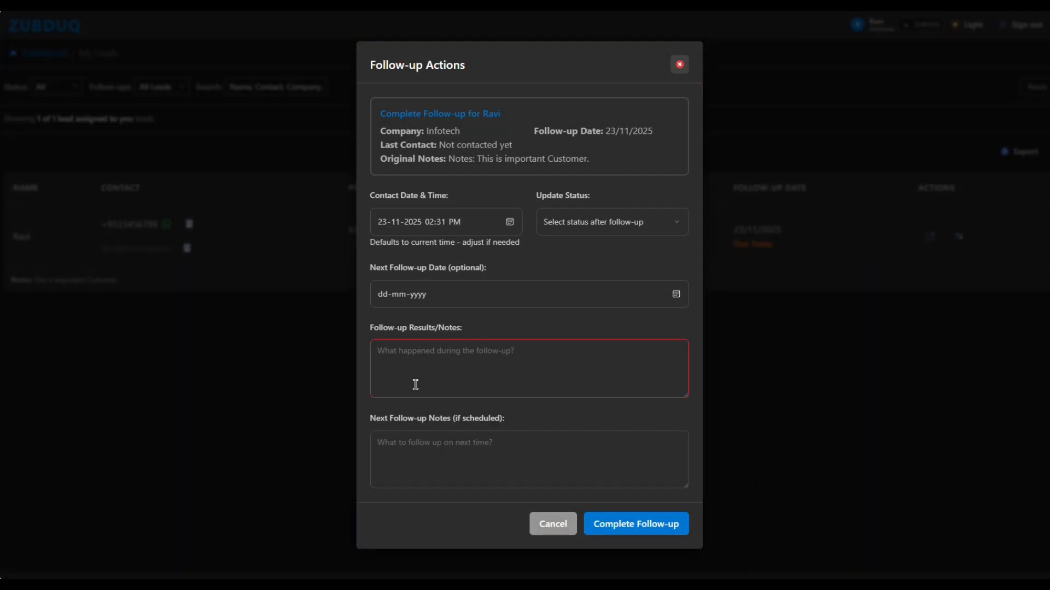
text(Customer is interested.)
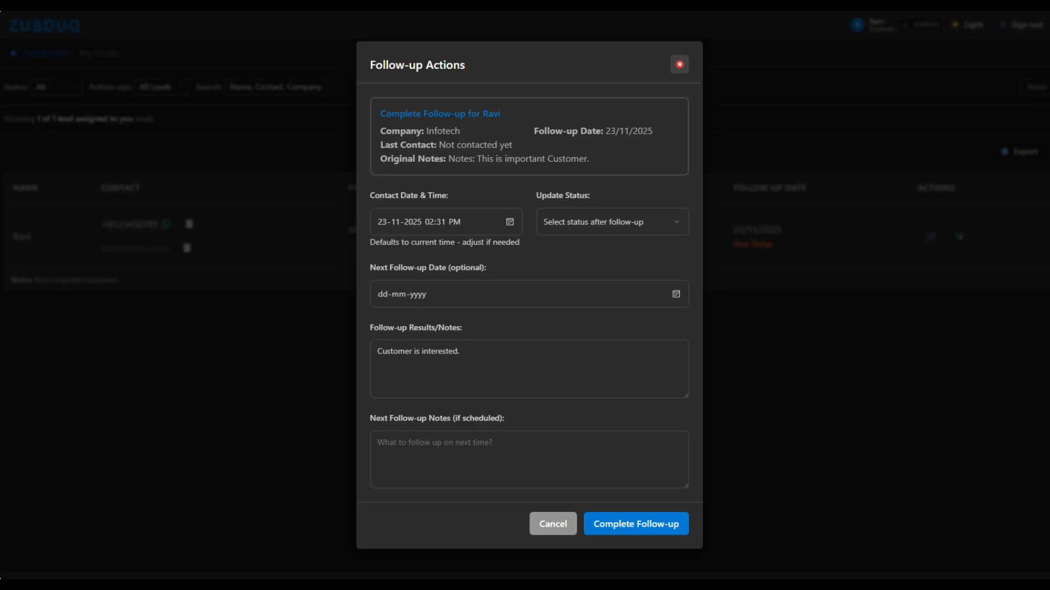
click(457, 453)
text(Try to close this lead!)
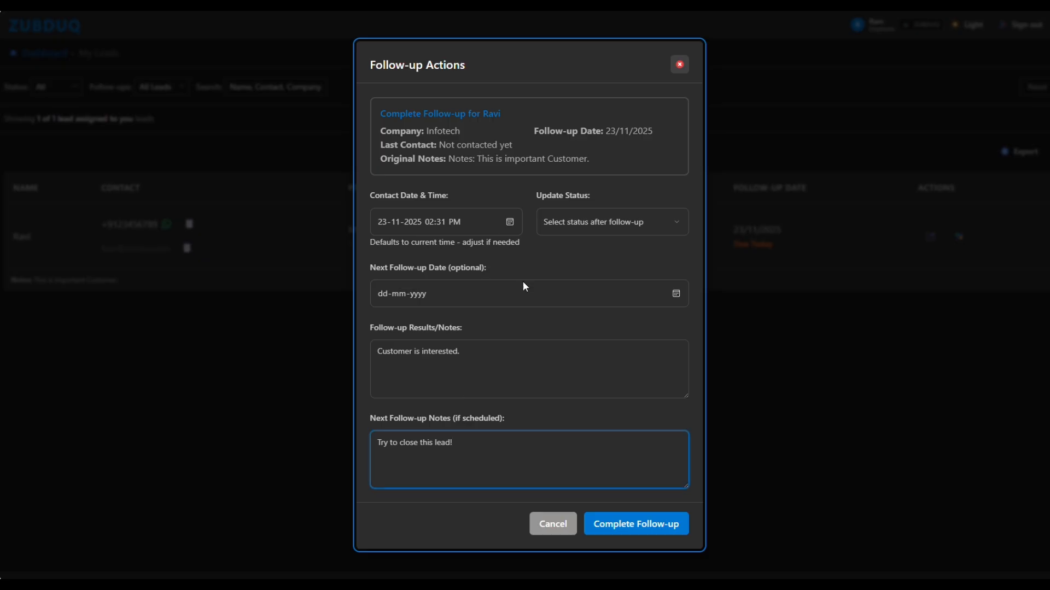
- Set the follow-up status to Interested and the next follow-up date to 25-11-2025, and complete the follow-up
click(605, 224)
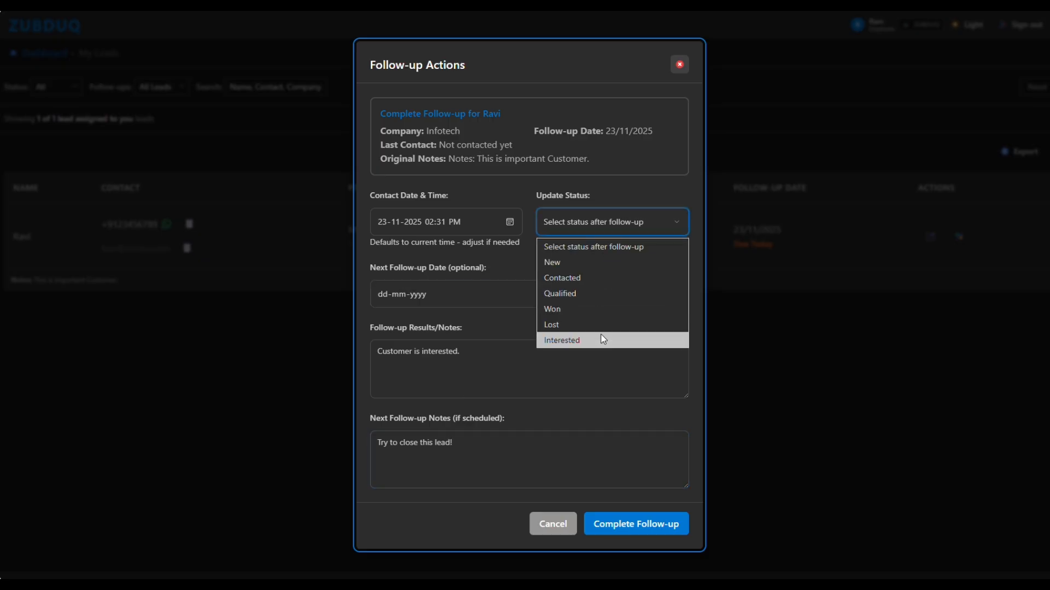
click(603, 339)
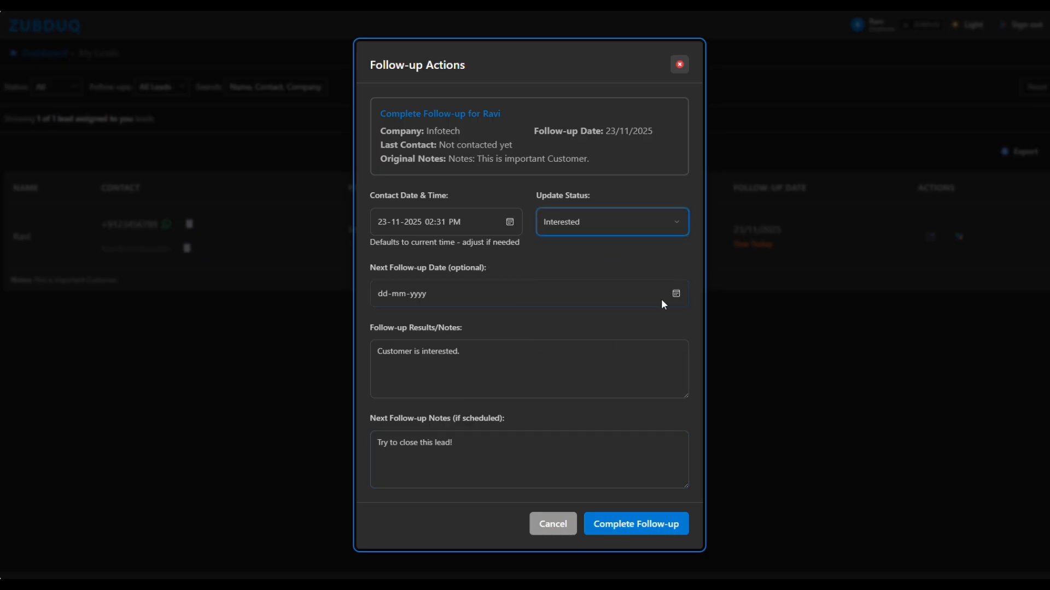
click(676, 295)
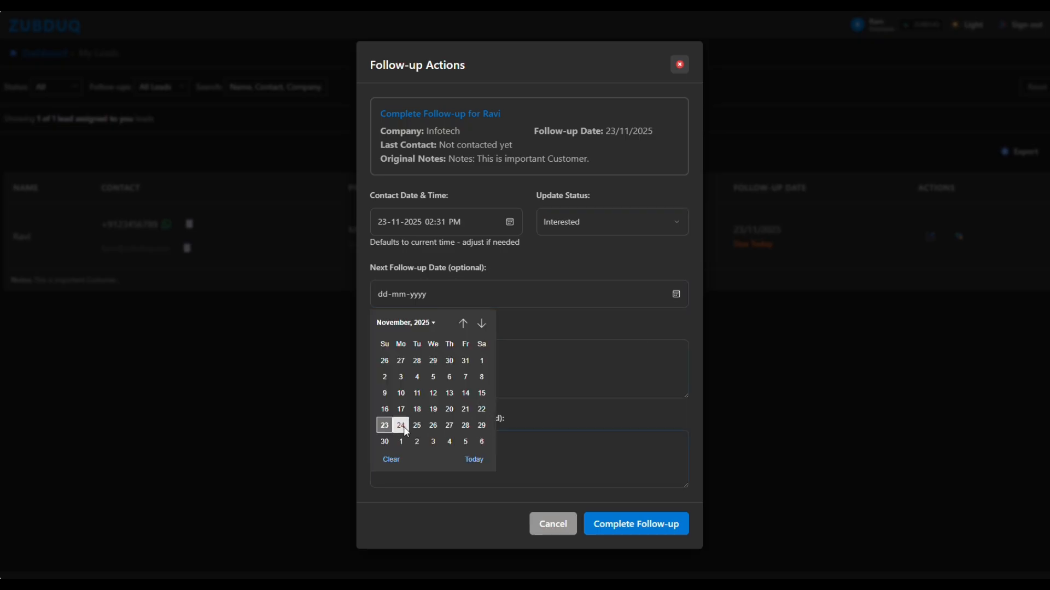
click(417, 426)
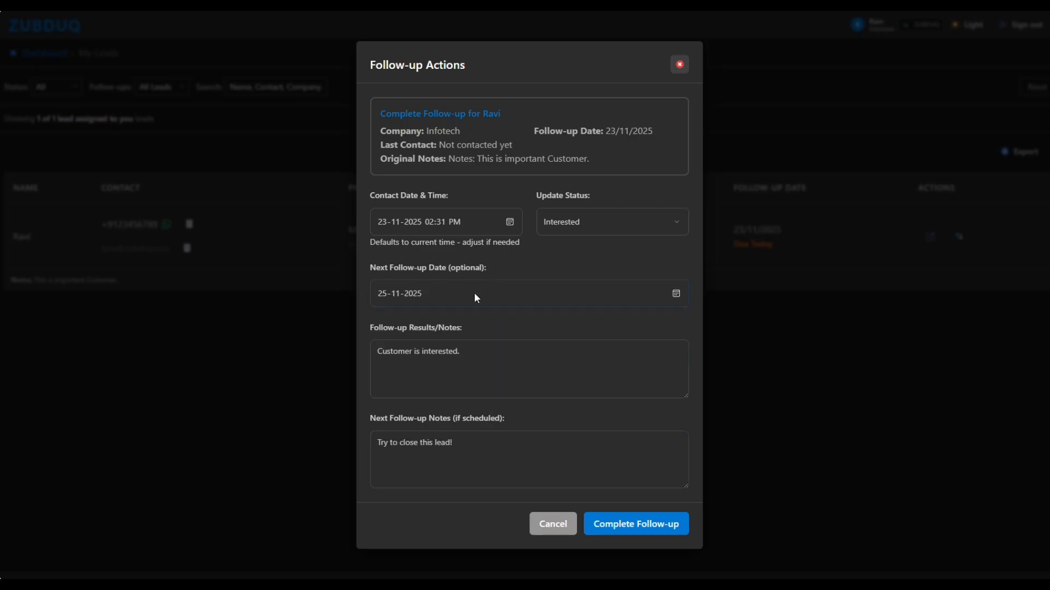
click(637, 525)
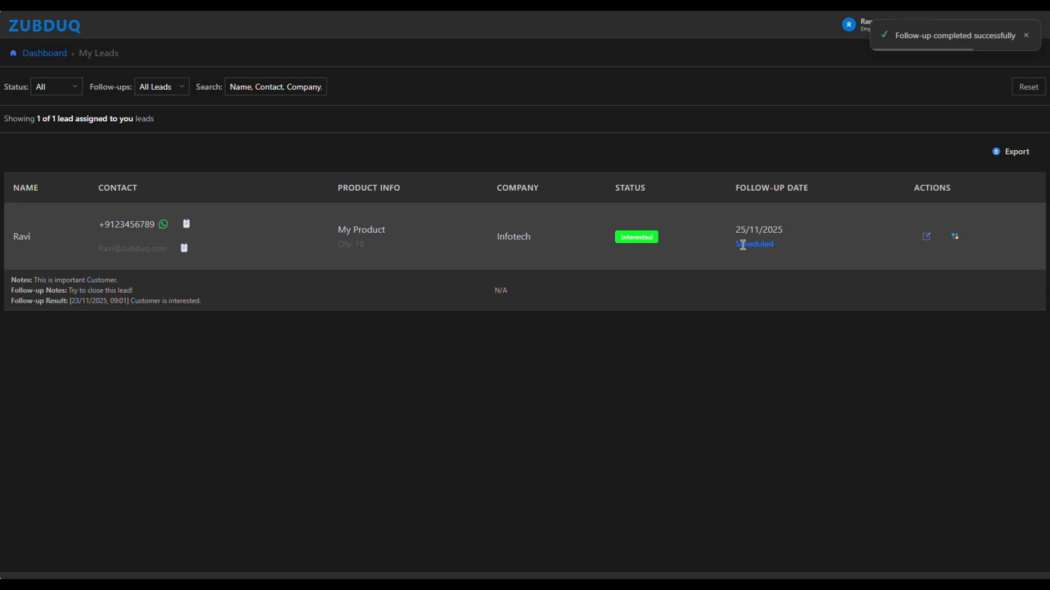
- Filter the employee's leads by status New and by status Interested
click(65, 87)
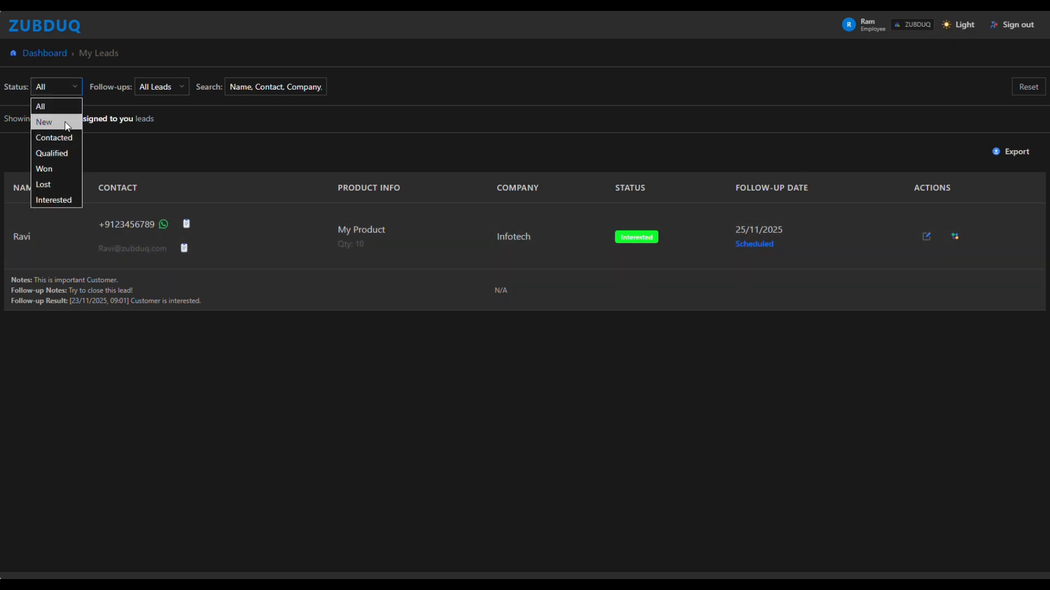
click(60, 122)
click(65, 87)
click(70, 199)
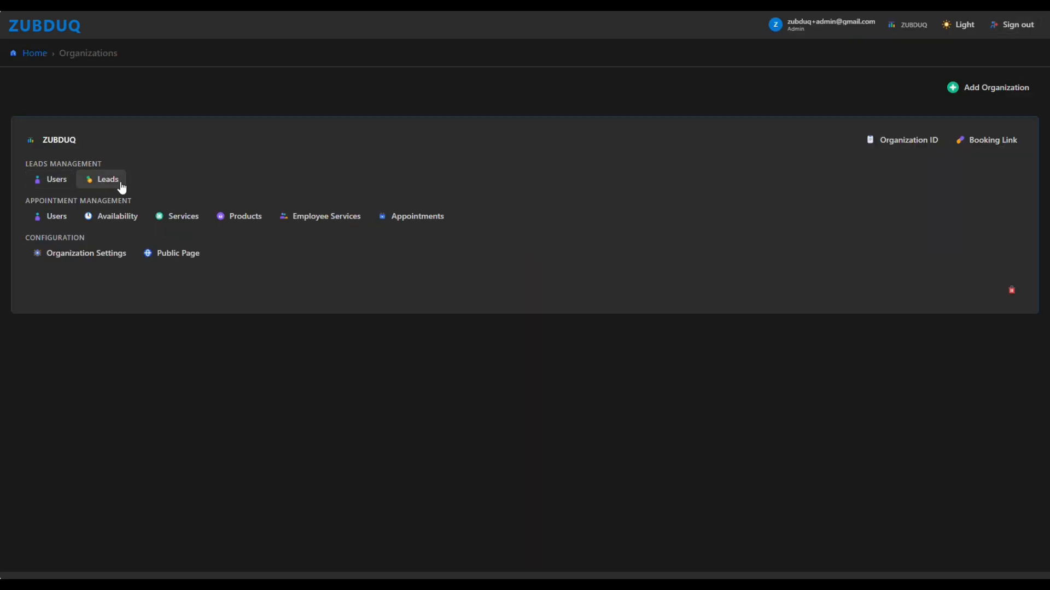
- In the admin account's ZUBDUQ leads, reassign the Infotech lead to the employee who handles the Global lead
click(105, 180)
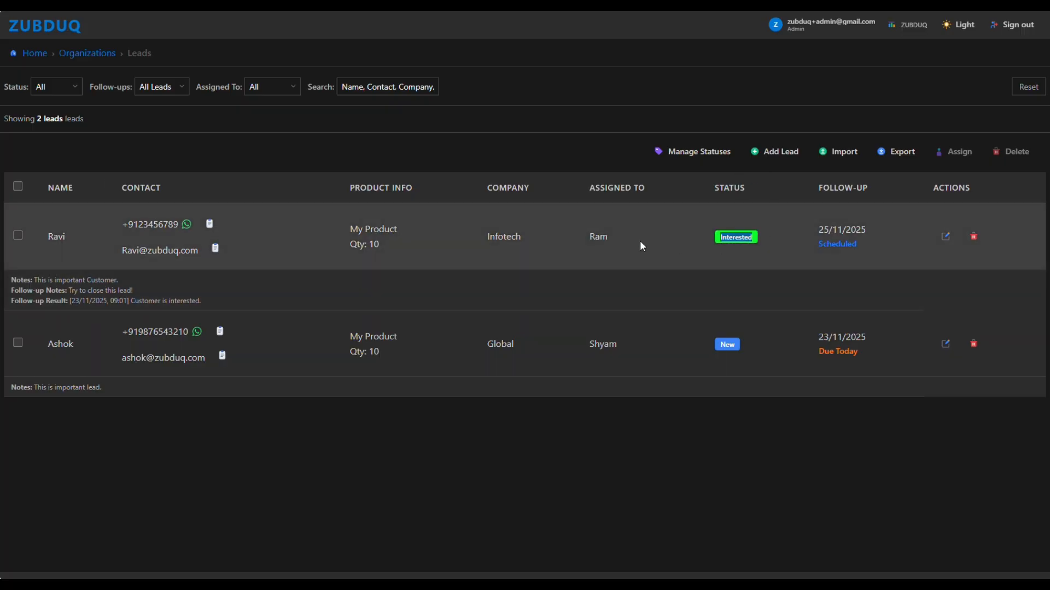
click(17, 235)
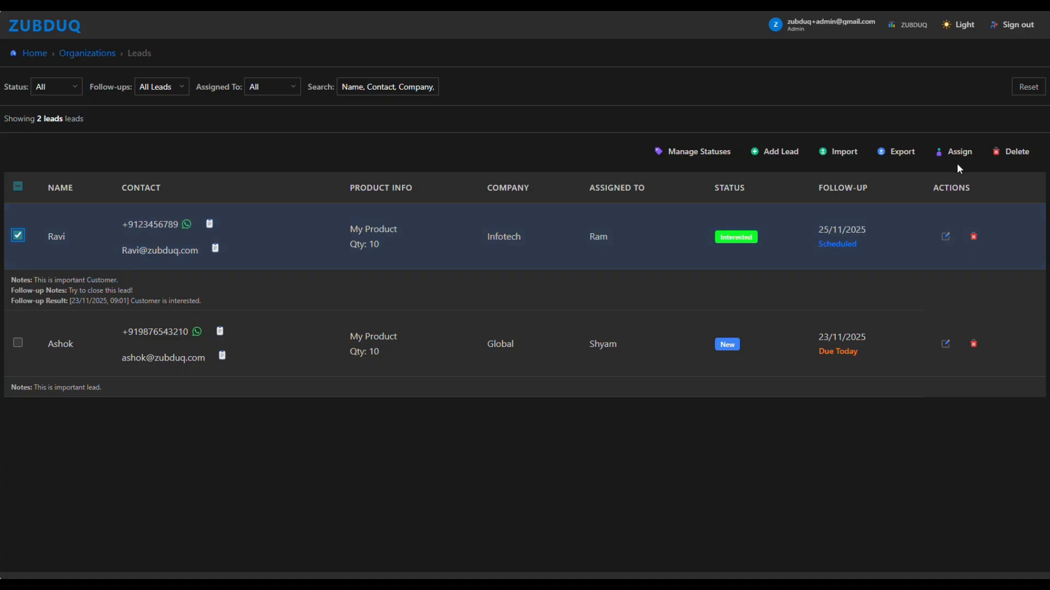
click(952, 155)
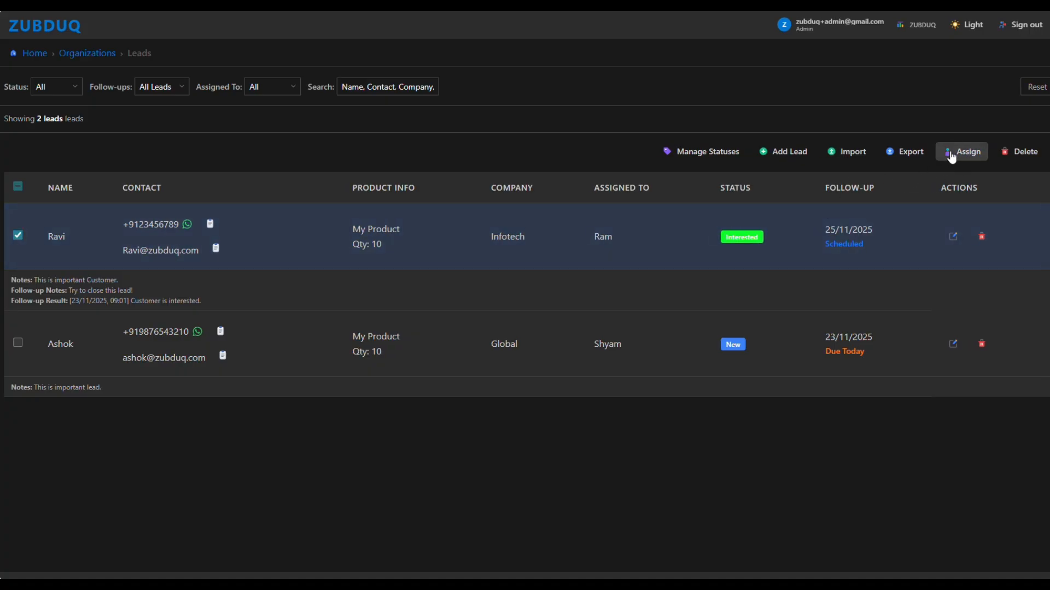
click(513, 310)
click(490, 353)
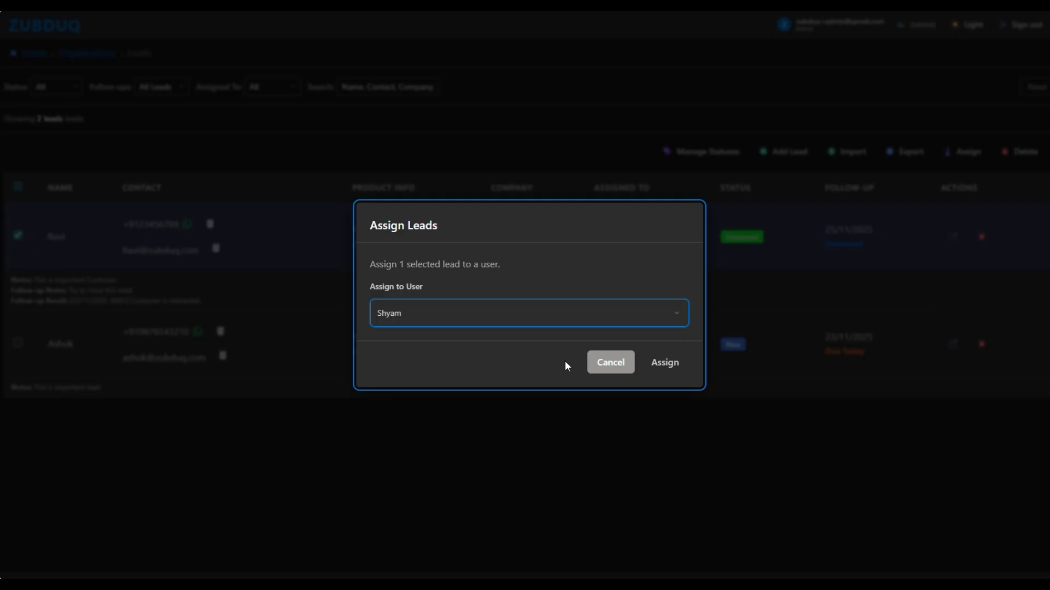
click(665, 364)
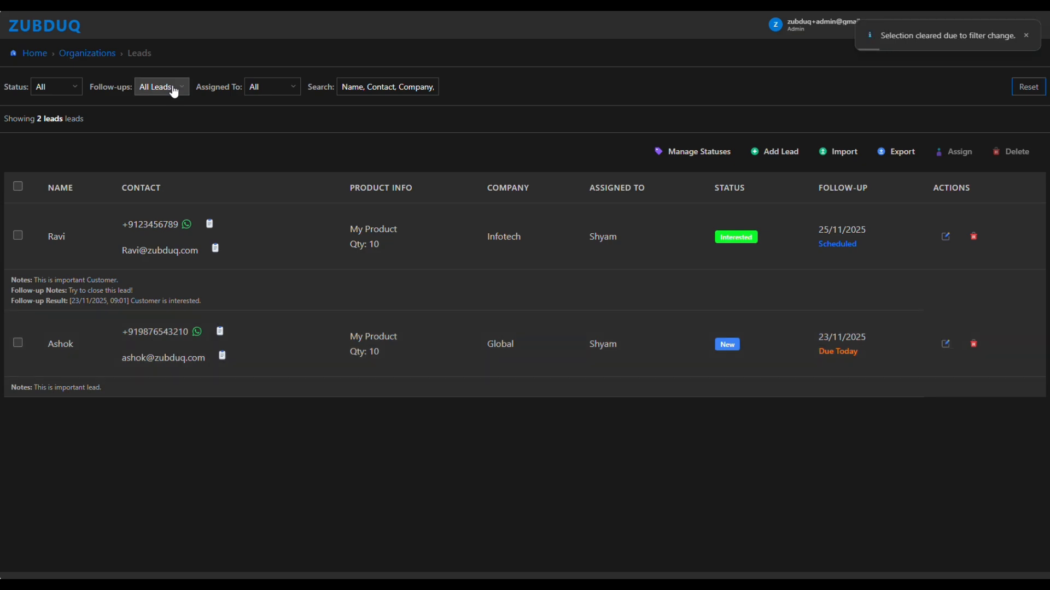
- Look at the Follow-ups and Assigned To filters, search the leads by the Infotech contact's first name and clear the search
click(174, 92)
click(241, 83)
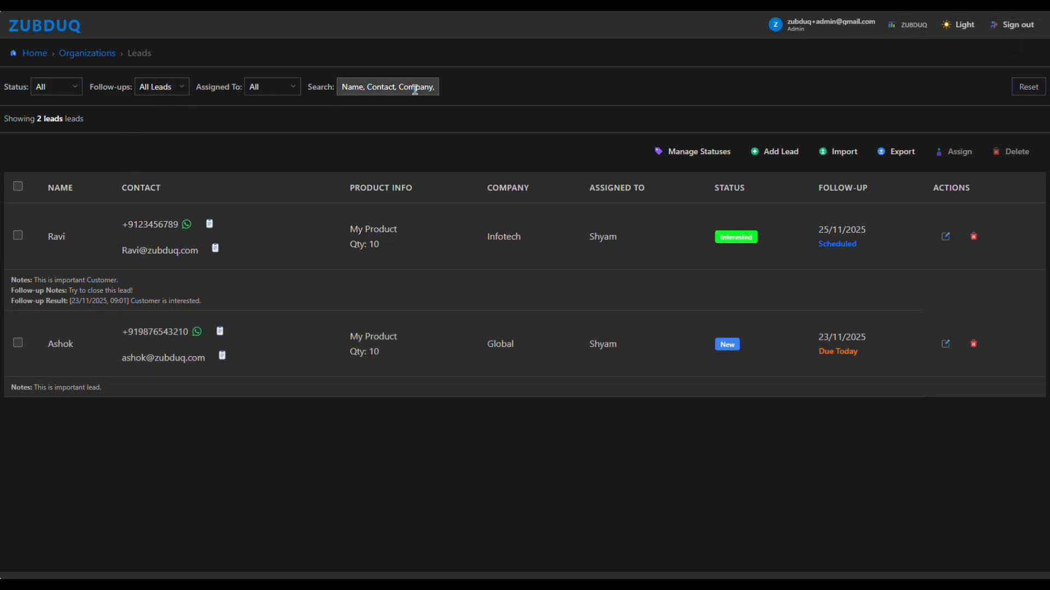
click(384, 87)
text(Ravi)
key(BackSpace)
key(BackSpace)
key(BackSpace)
key(BackSpace)
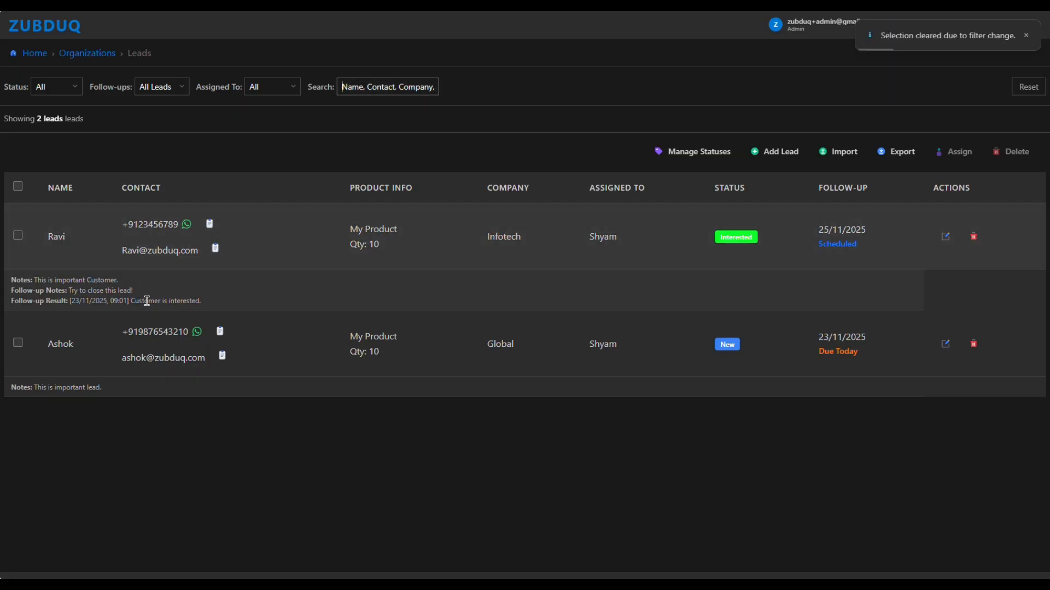
- Search the leads by the Global contact's phone number copied from the list, and reset all filters
triple_click(150, 332)
key(ctrl+c)
click(407, 86)
key(ctrl+v)
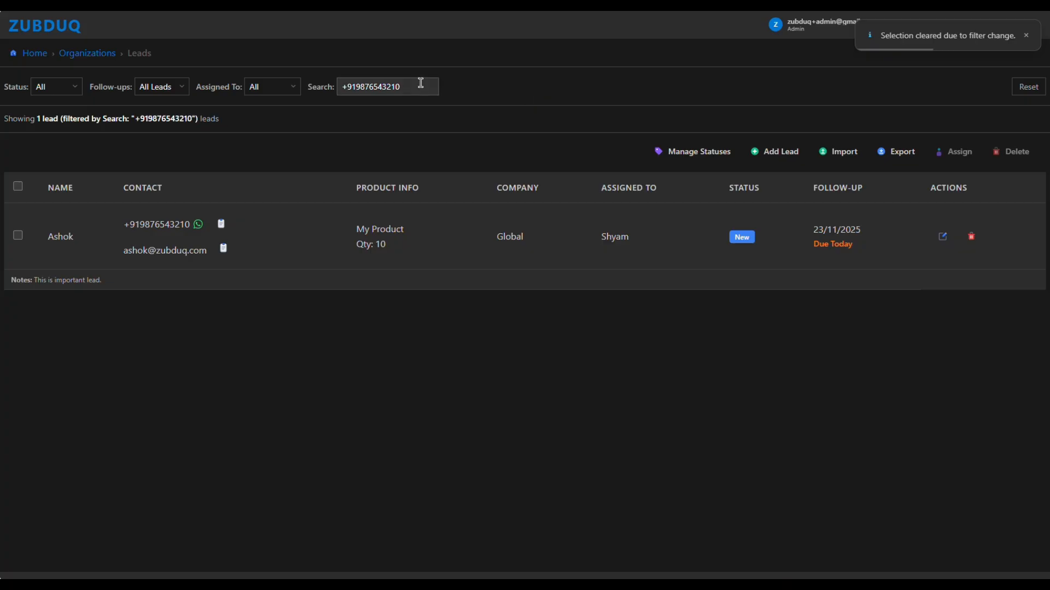
drag(421, 85, 304, 87)
key(BackSpace)
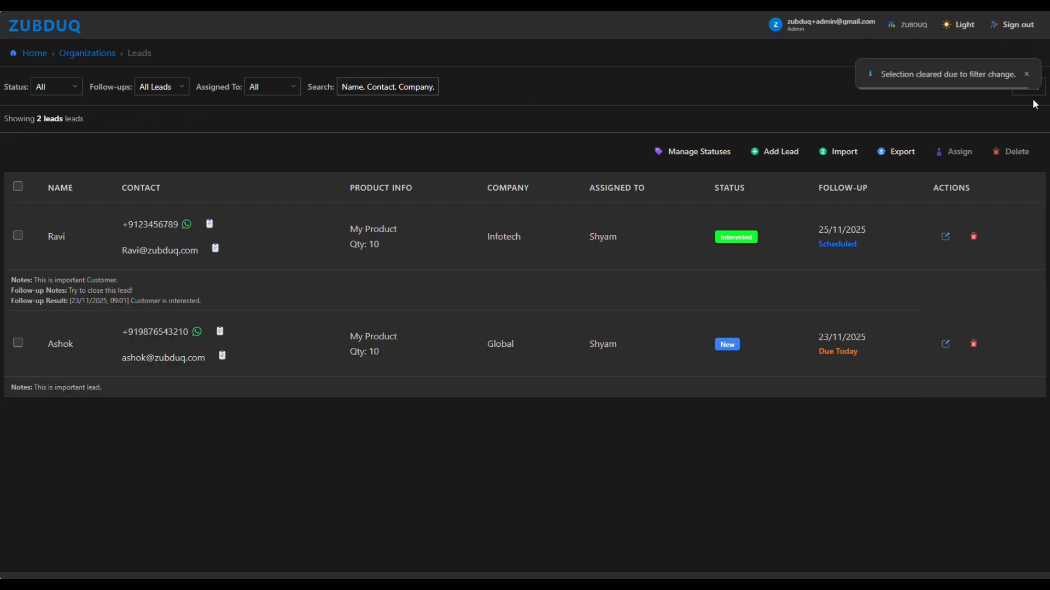
click(1029, 88)
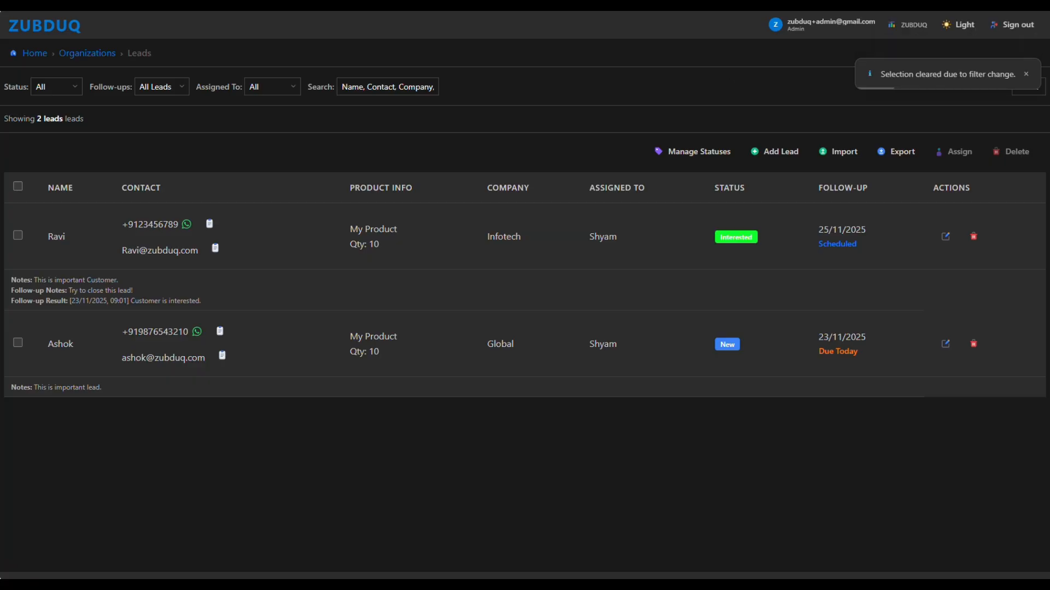
- Sign out of the admin account
click(1017, 25)
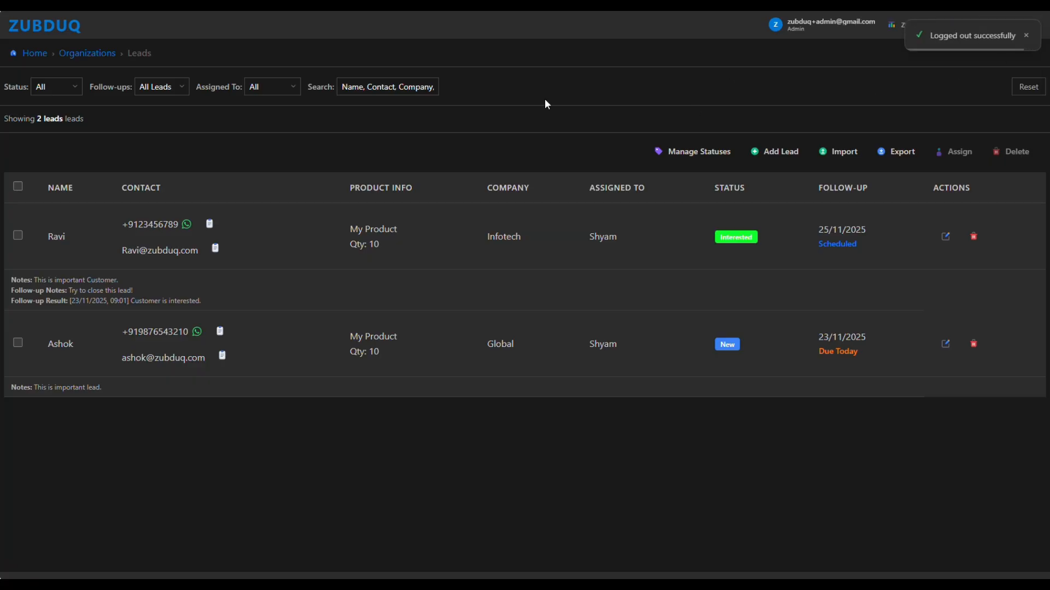